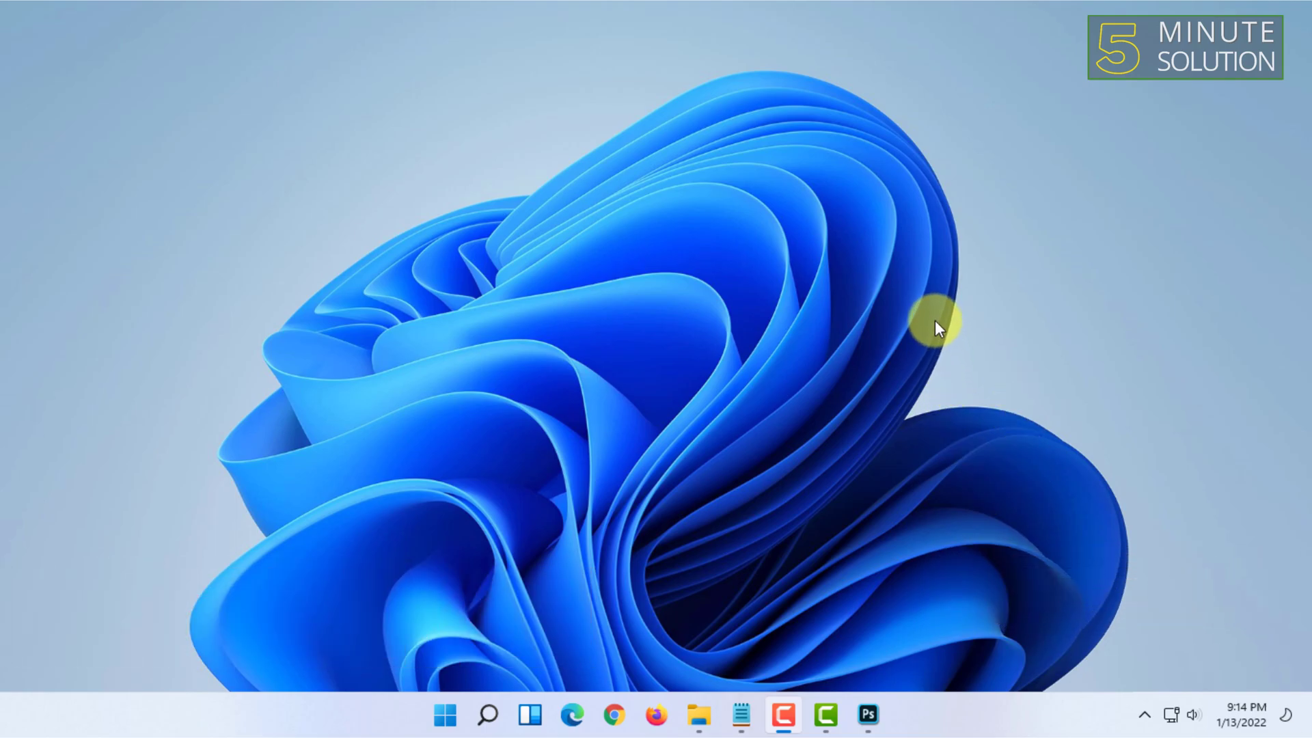
# With the Horizontal Type tool, start a text layer below the cat showing placeholder 'Lorem' text.
pyautogui.click(868, 714)
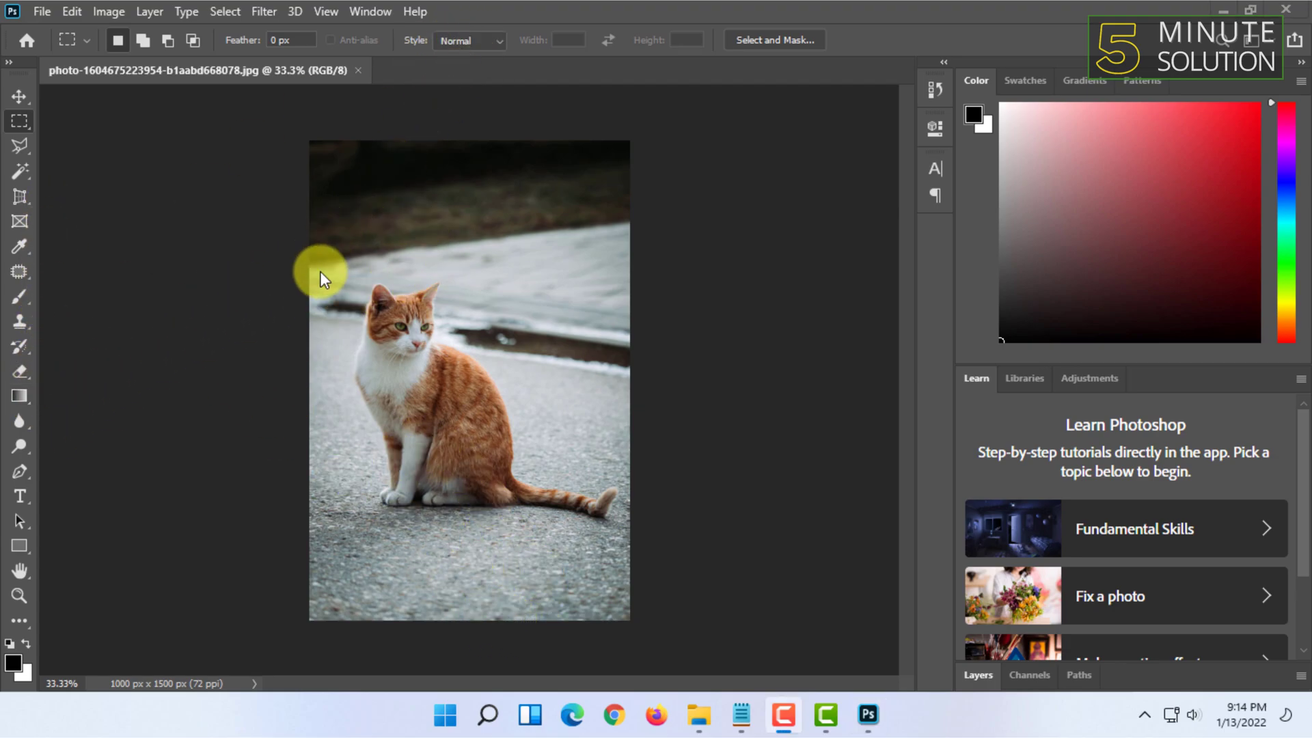
pyautogui.click(24, 498)
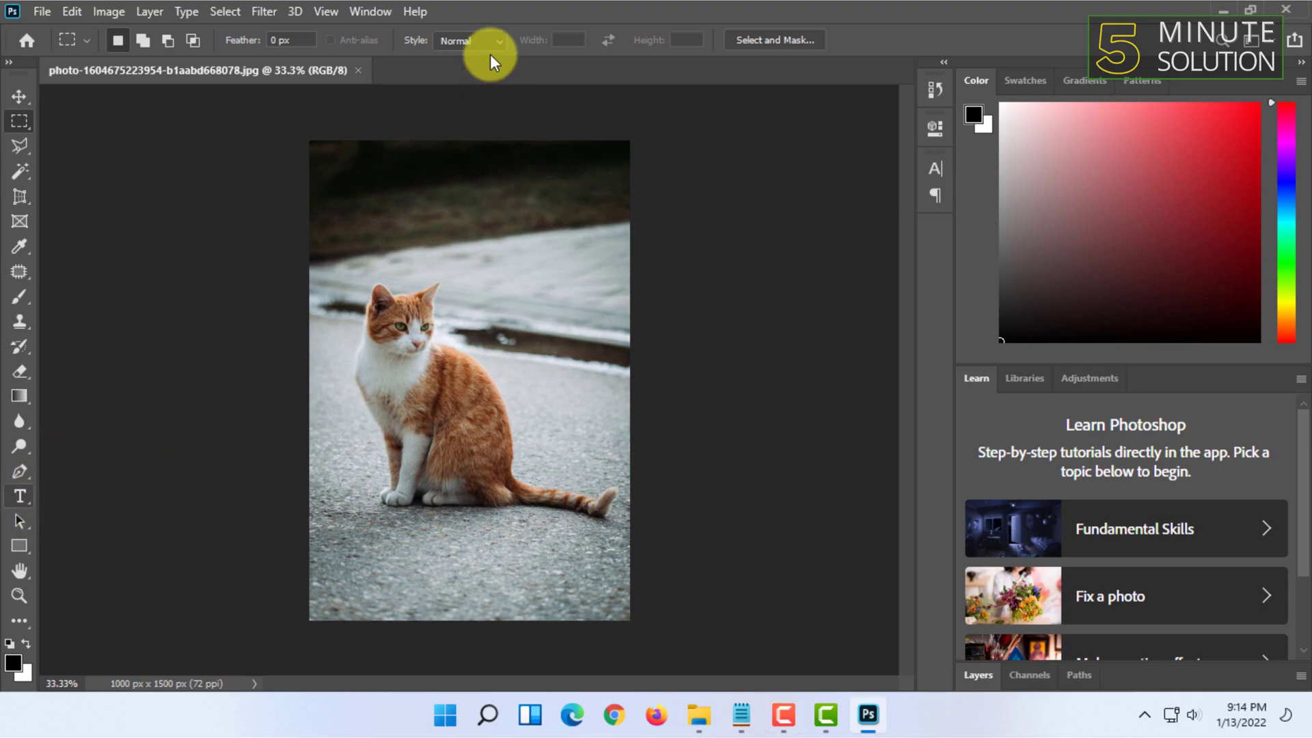
pyautogui.click(512, 21)
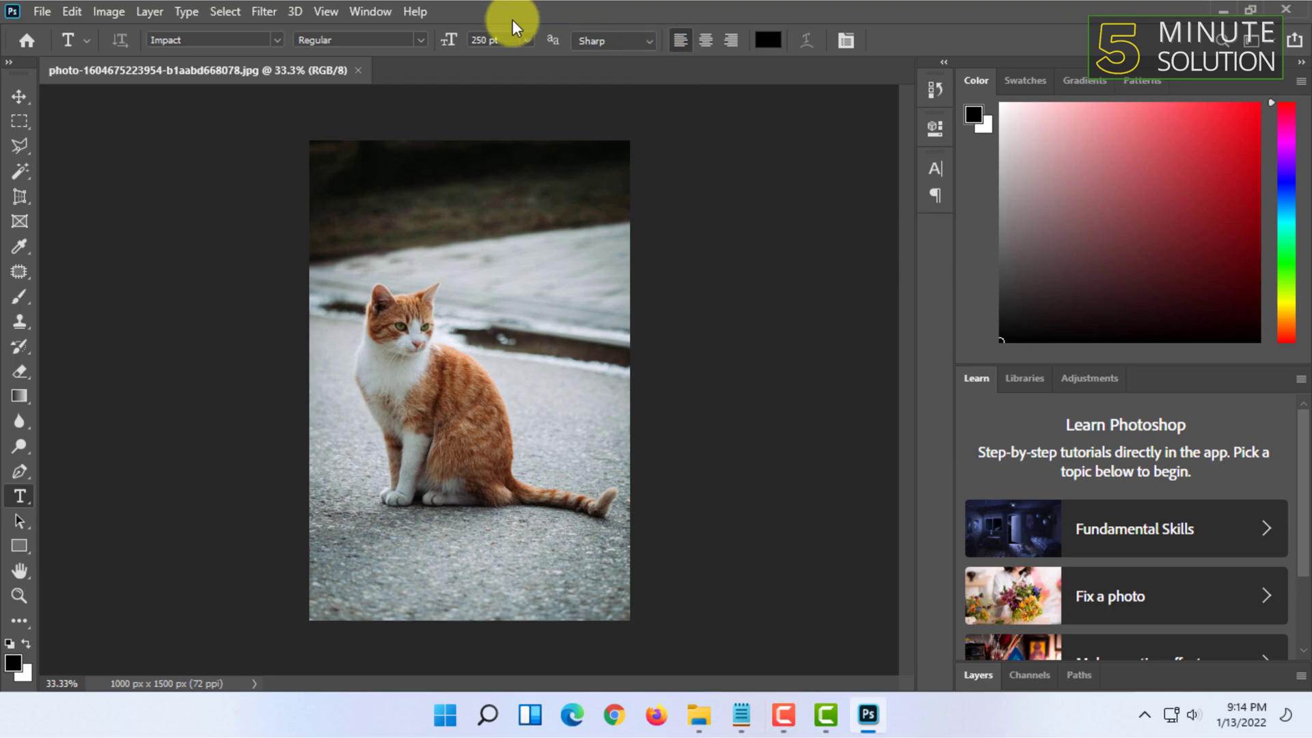
pyautogui.click(405, 562)
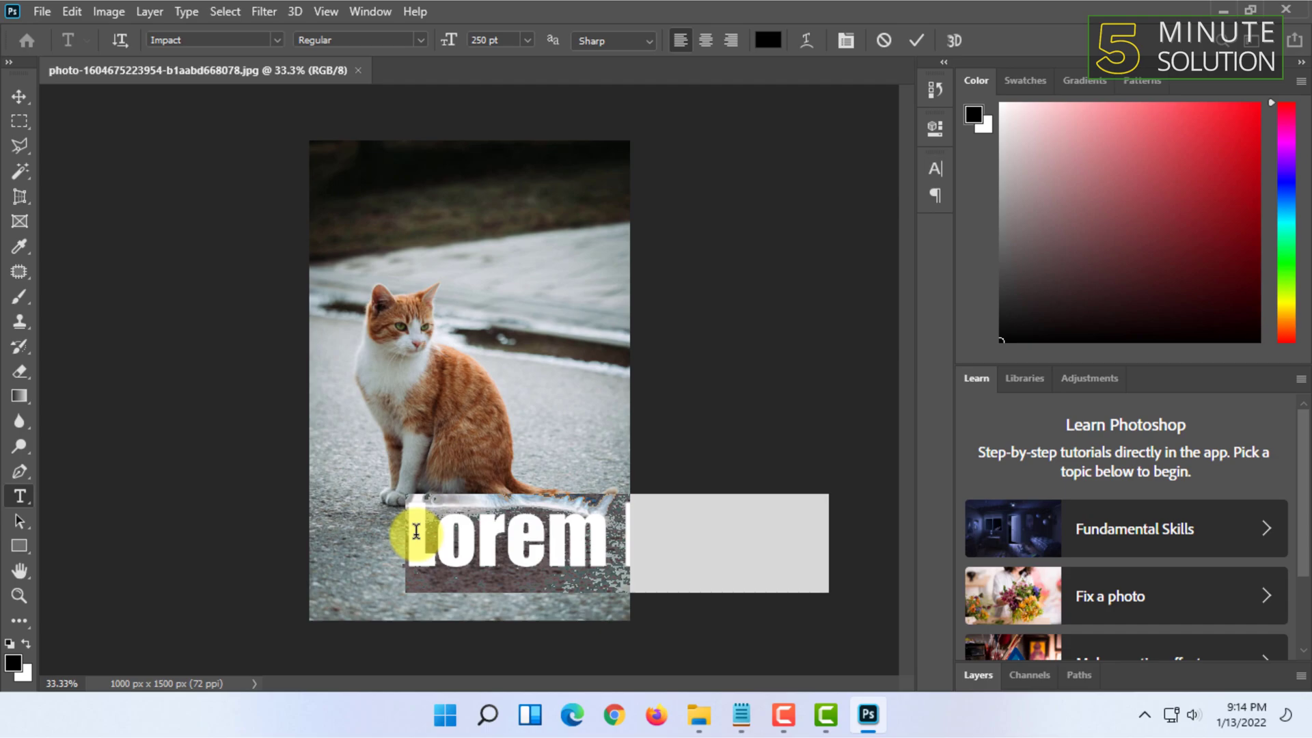
# Replace the placeholder with '5 Minute Solution' and select all the text.
pyautogui.write('%')
pyautogui.press('BackSpace')
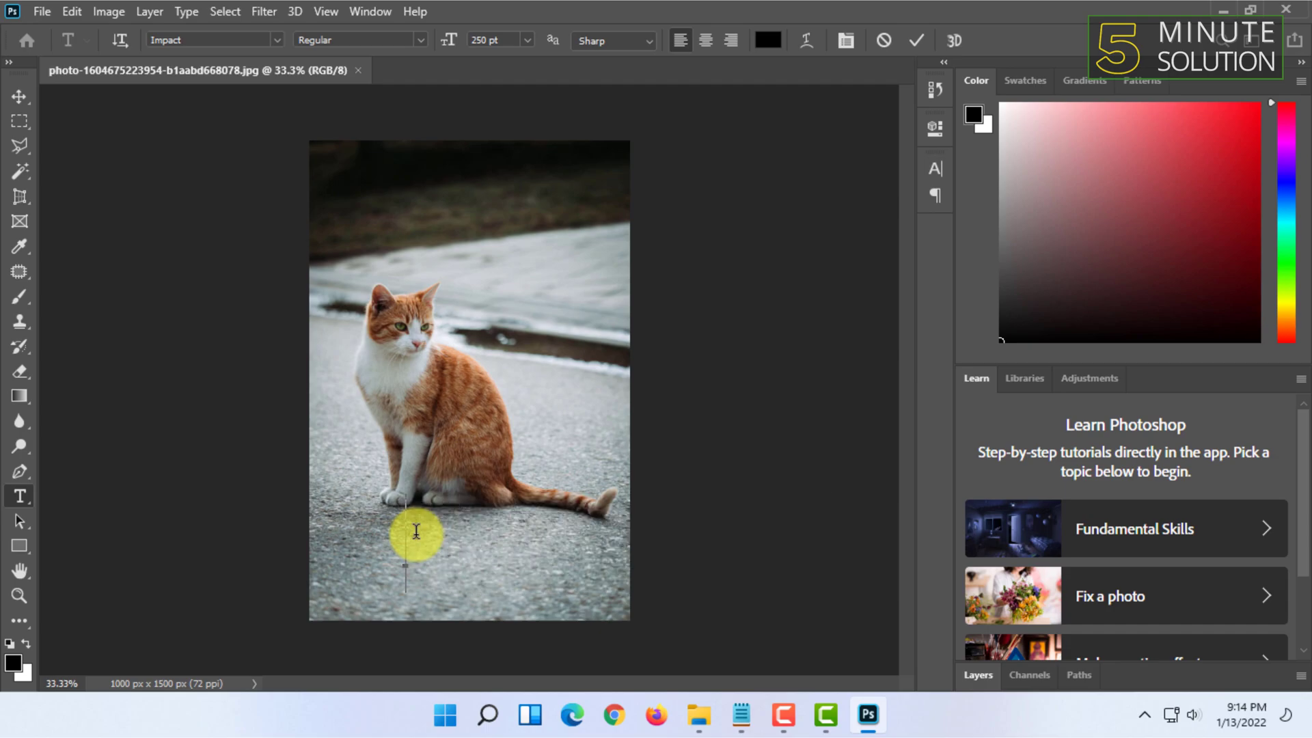
pyautogui.write('5 Minute')
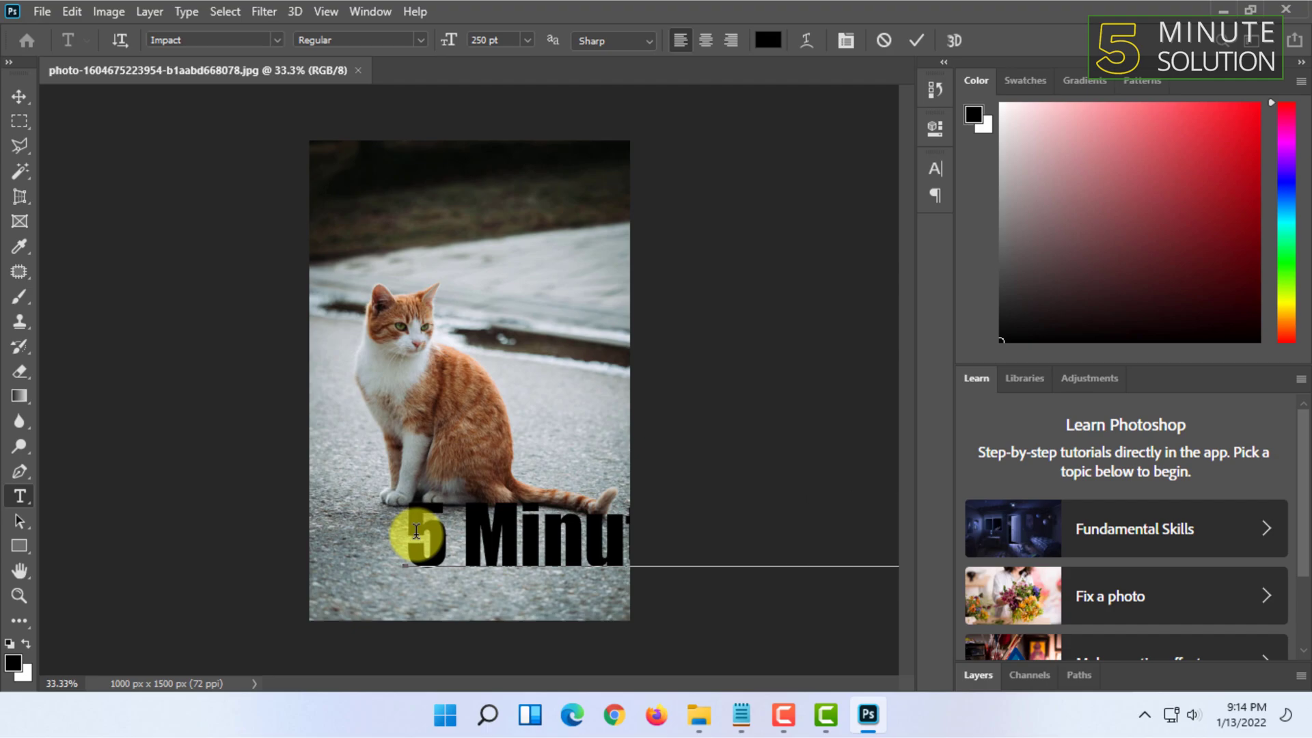
pyautogui.hotkey('ctrl', 'a')
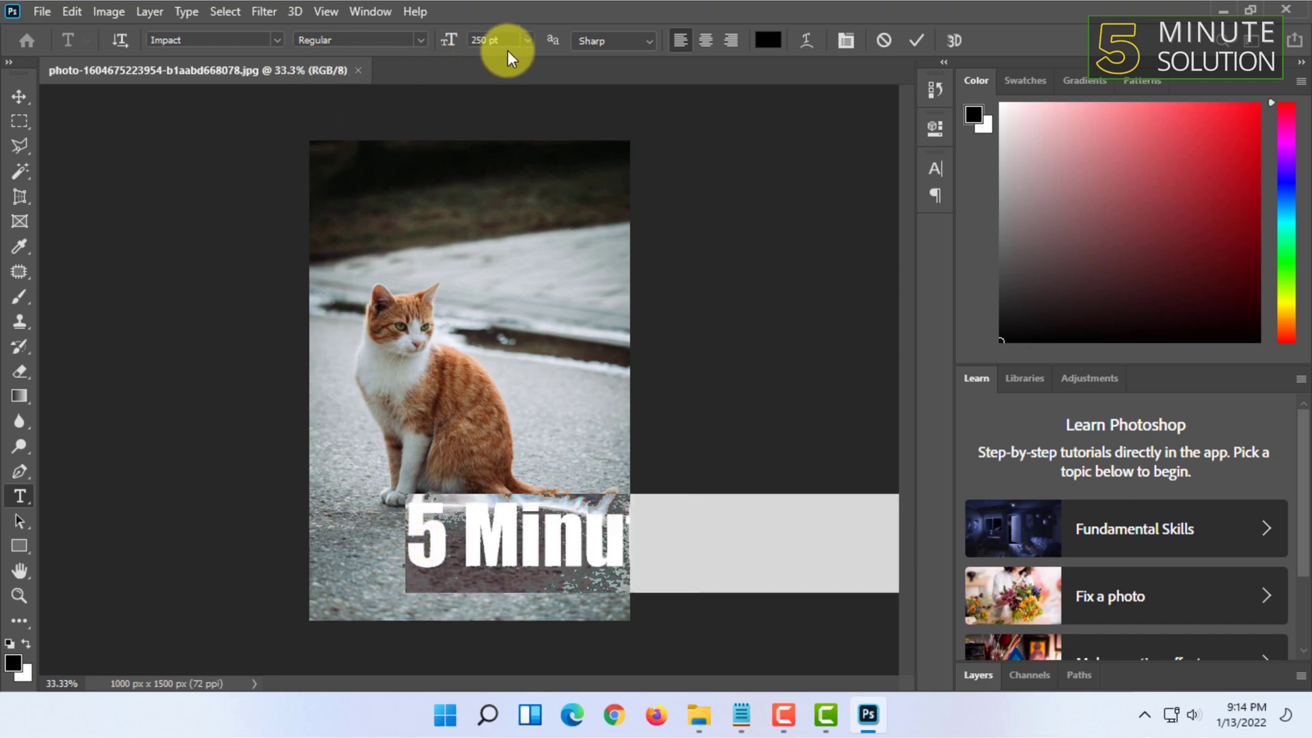
# Shrink the selected text's font size to 48 pt.
pyautogui.moveTo(511, 46); pyautogui.dragTo(410, 42)
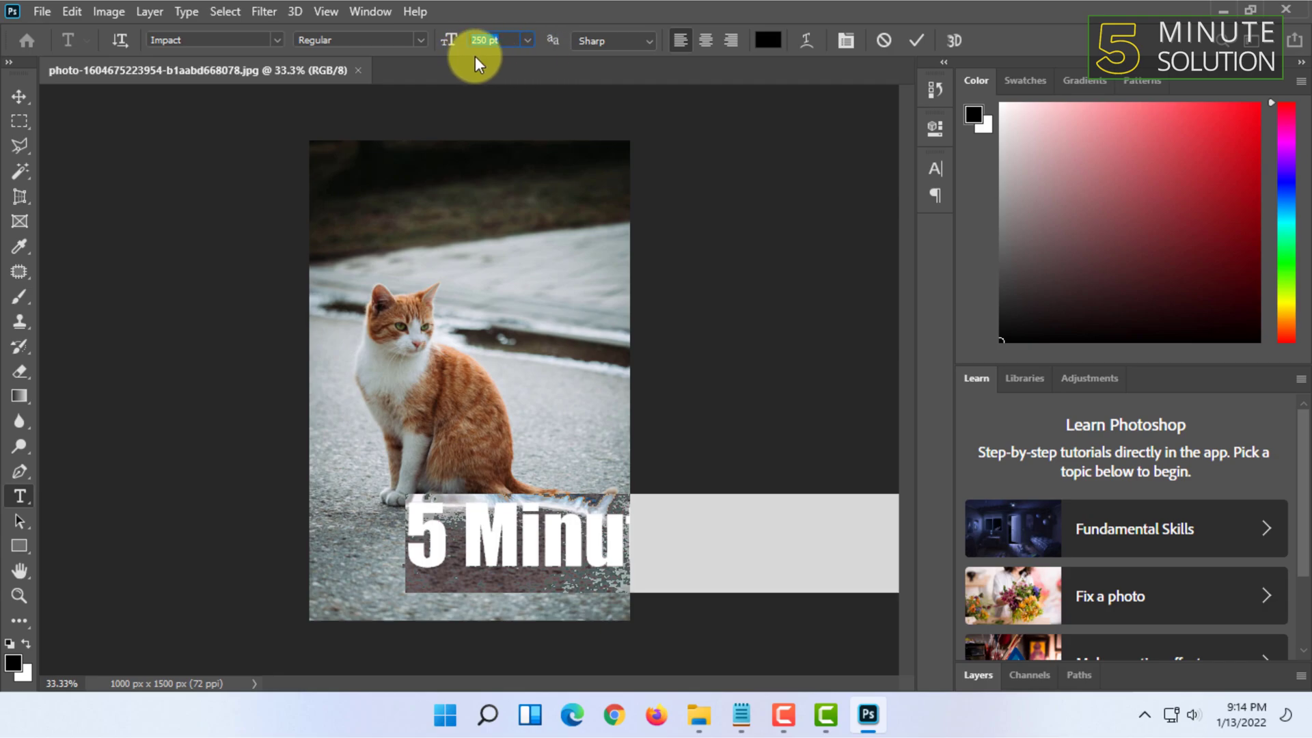
pyautogui.press('Down')
pyautogui.press('Down')
pyautogui.press('Down')
pyautogui.press('Down')
pyautogui.press('Down')
pyautogui.press('Down')
pyautogui.press('Down')
pyautogui.press('Down')
pyautogui.press('Down')
pyautogui.press('Down')
pyautogui.press('Down')
pyautogui.press('Down')
pyautogui.press('Down')
pyautogui.press('Down')
pyautogui.press('Down')
pyautogui.press('Down')
pyautogui.press('Down')
pyautogui.press('Down')
pyautogui.press('Down')
pyautogui.press('Down')
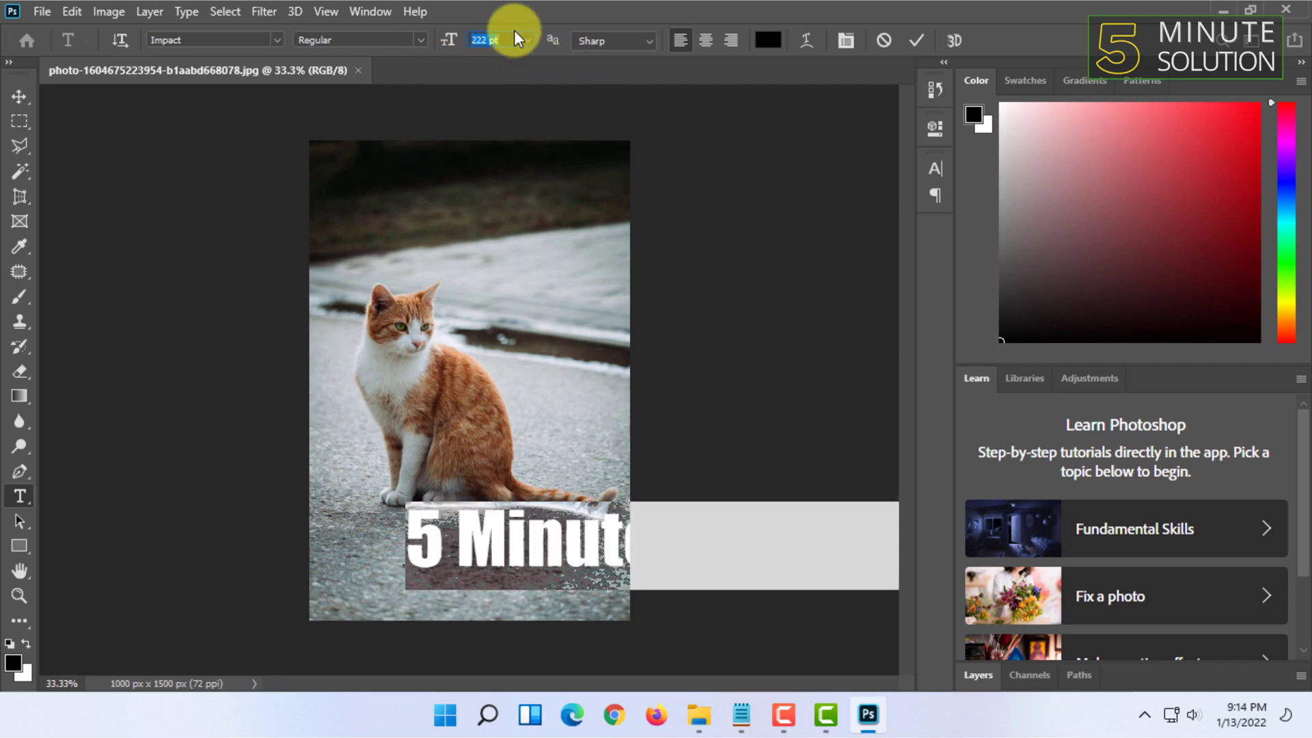
pyautogui.moveTo(515, 40); pyautogui.dragTo(450, 42)
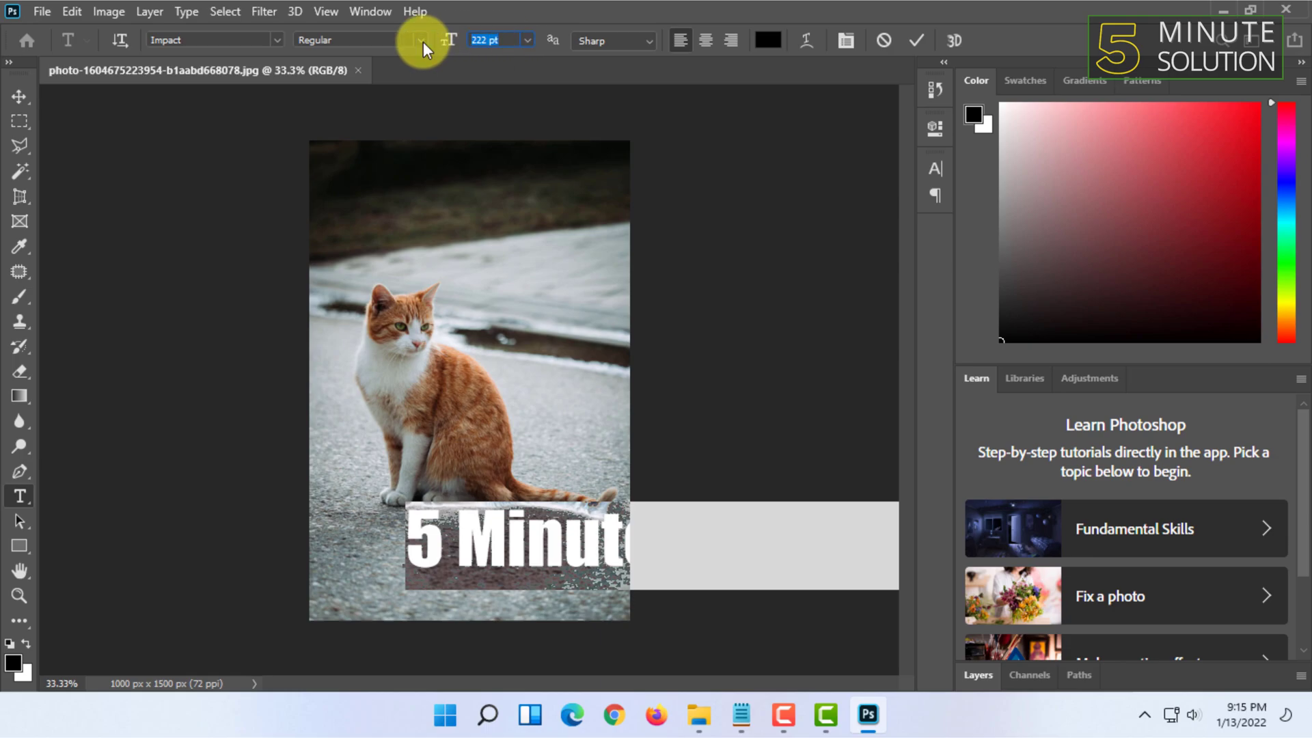
pyautogui.press('Down')
pyautogui.press('Down')
pyautogui.press('Down')
pyautogui.press('Down')
pyautogui.press('Down')
pyautogui.press('Down')
pyautogui.press('Down')
pyautogui.press('Down')
pyautogui.press('Down')
pyautogui.press('Down')
pyautogui.press('Down')
pyautogui.press('Down')
pyautogui.press('Down')
pyautogui.press('Down')
pyautogui.press('Down')
pyautogui.press('Down')
pyautogui.press('Down')
pyautogui.press('Down')
pyautogui.press('Down')
pyautogui.press('Down')
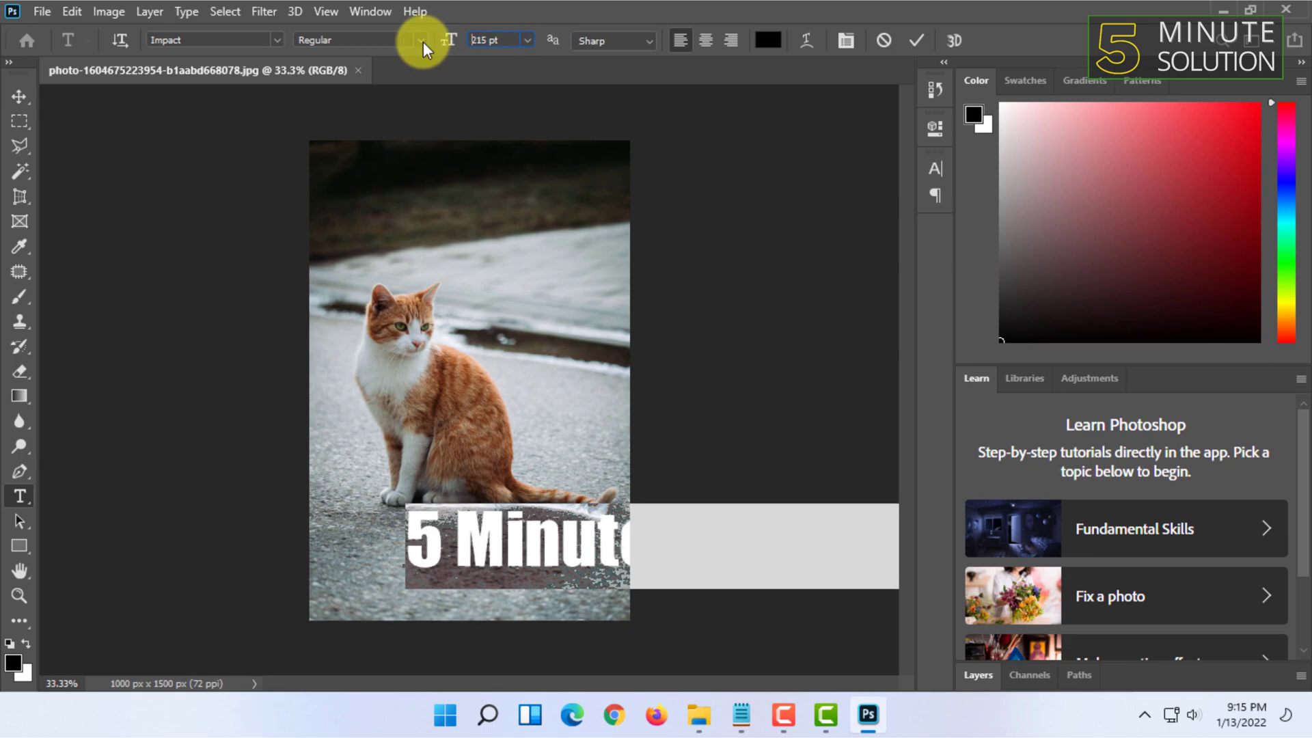
pyautogui.press('Down')
pyautogui.press('Down')
pyautogui.press('Down')
pyautogui.press('Down')
pyautogui.press('Down')
pyautogui.press('Down')
pyautogui.press('Down')
pyautogui.press('Down')
pyautogui.press('Down')
pyautogui.press('Down')
pyautogui.press('Down')
pyautogui.press('Down')
pyautogui.press('Down')
pyautogui.press('Down')
pyautogui.press('Down')
pyautogui.press('Down')
pyautogui.press('Down')
pyautogui.press('Down')
pyautogui.press('Down')
pyautogui.press('Down')
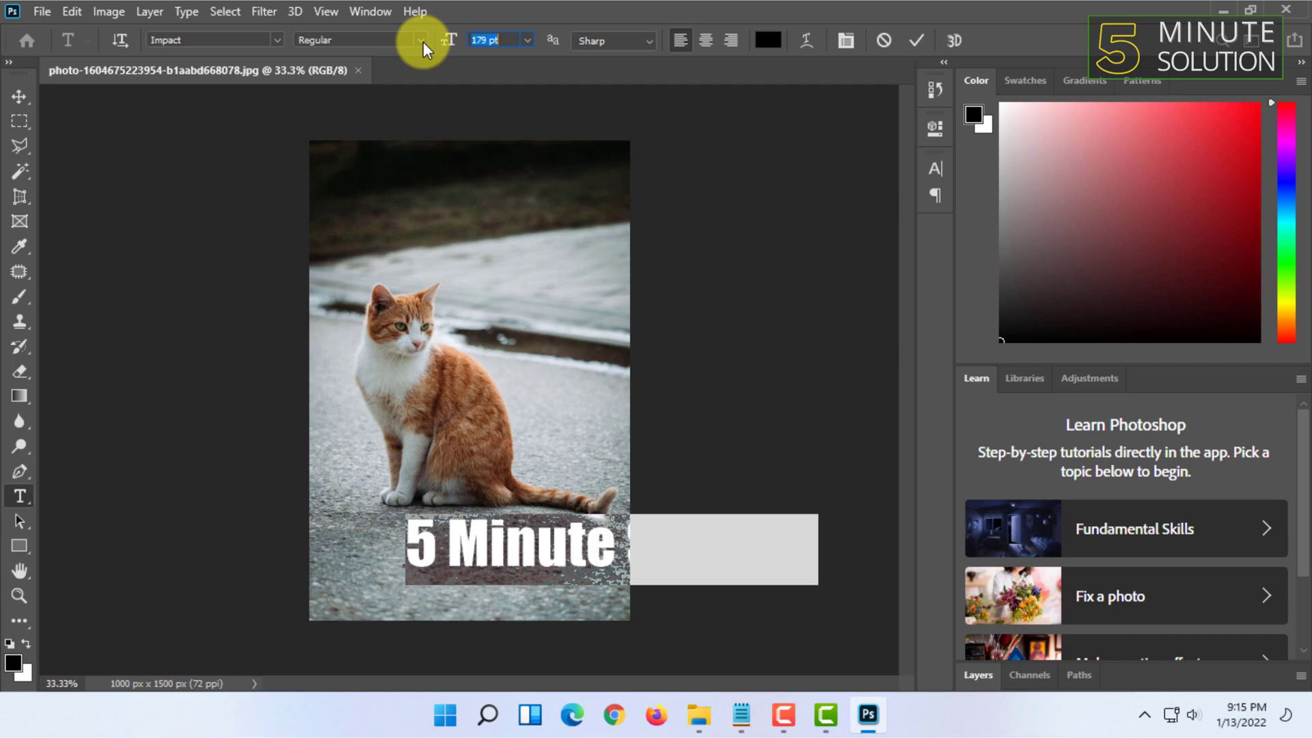
pyautogui.press('Down')
pyautogui.press('Down')
pyautogui.press('Down')
pyautogui.press('Down')
pyautogui.press('Down')
pyautogui.press('Down')
pyautogui.press('Down')
pyautogui.press('Down')
pyautogui.press('Down')
pyautogui.press('Down')
pyautogui.press('Down')
pyautogui.press('Down')
pyautogui.press('Down')
pyautogui.press('Down')
pyautogui.press('Down')
pyautogui.press('Down')
pyautogui.press('Down')
pyautogui.press('Down')
pyautogui.press('Down')
pyautogui.press('Down')
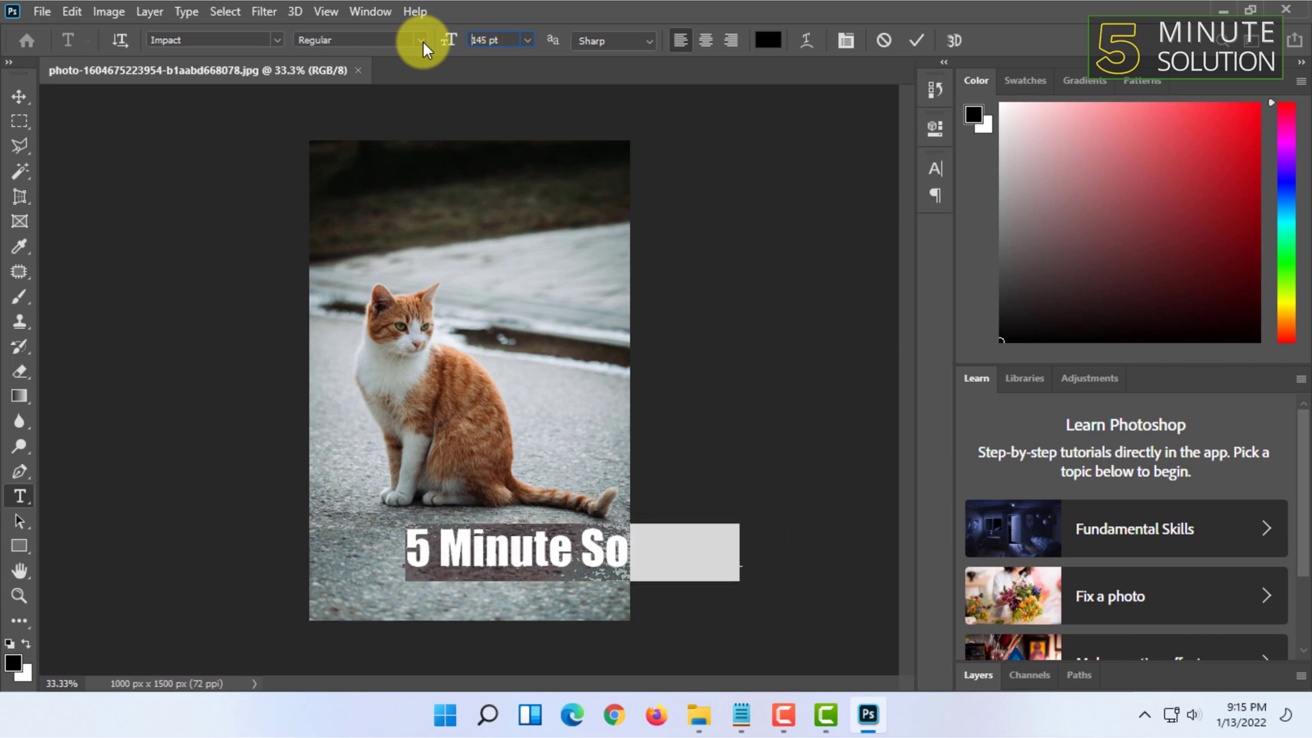
pyautogui.press('Down')
pyautogui.press('Down')
pyautogui.press('Down')
pyautogui.press('Down')
pyautogui.press('Down')
pyautogui.press('Down')
pyautogui.press('Down')
pyautogui.press('Down')
pyautogui.press('Down')
pyautogui.press('Down')
pyautogui.press('Down')
pyautogui.press('Down')
pyautogui.press('Down')
pyautogui.press('Down')
pyautogui.press('Down')
pyautogui.press('Down')
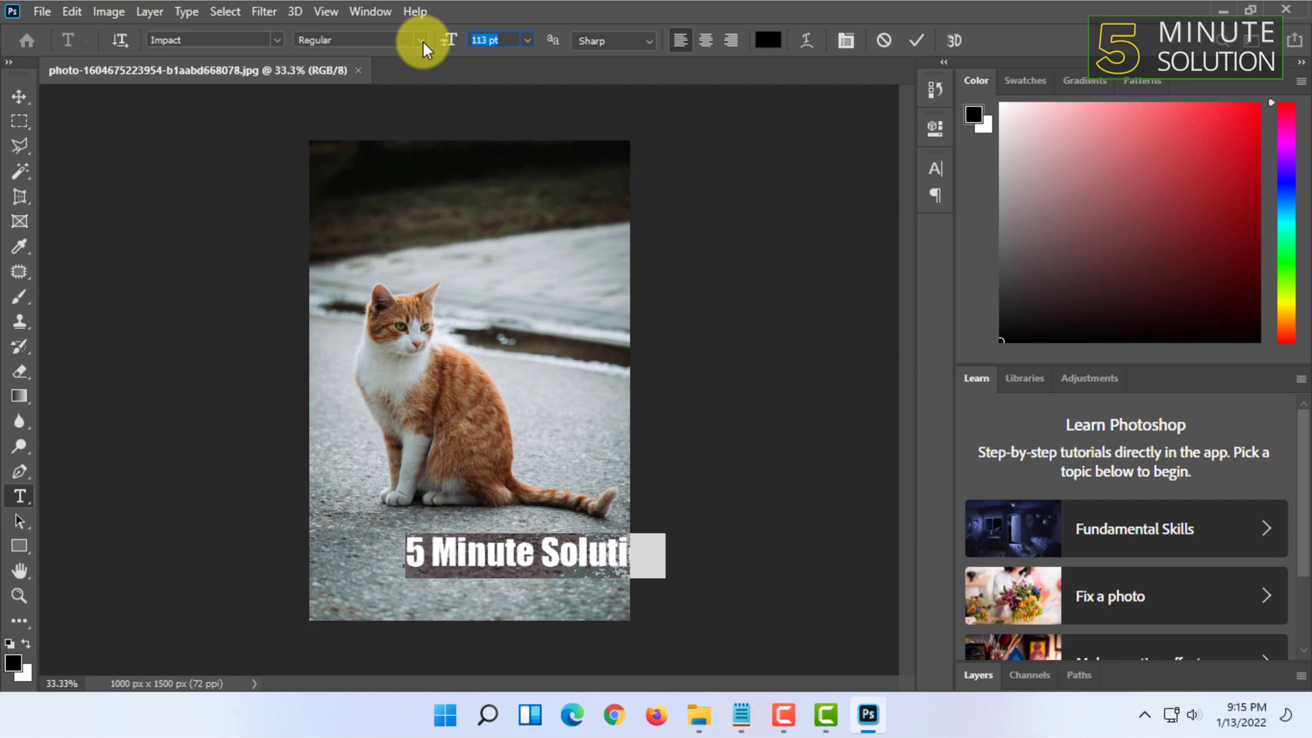
pyautogui.write('48')
pyautogui.press('Return')
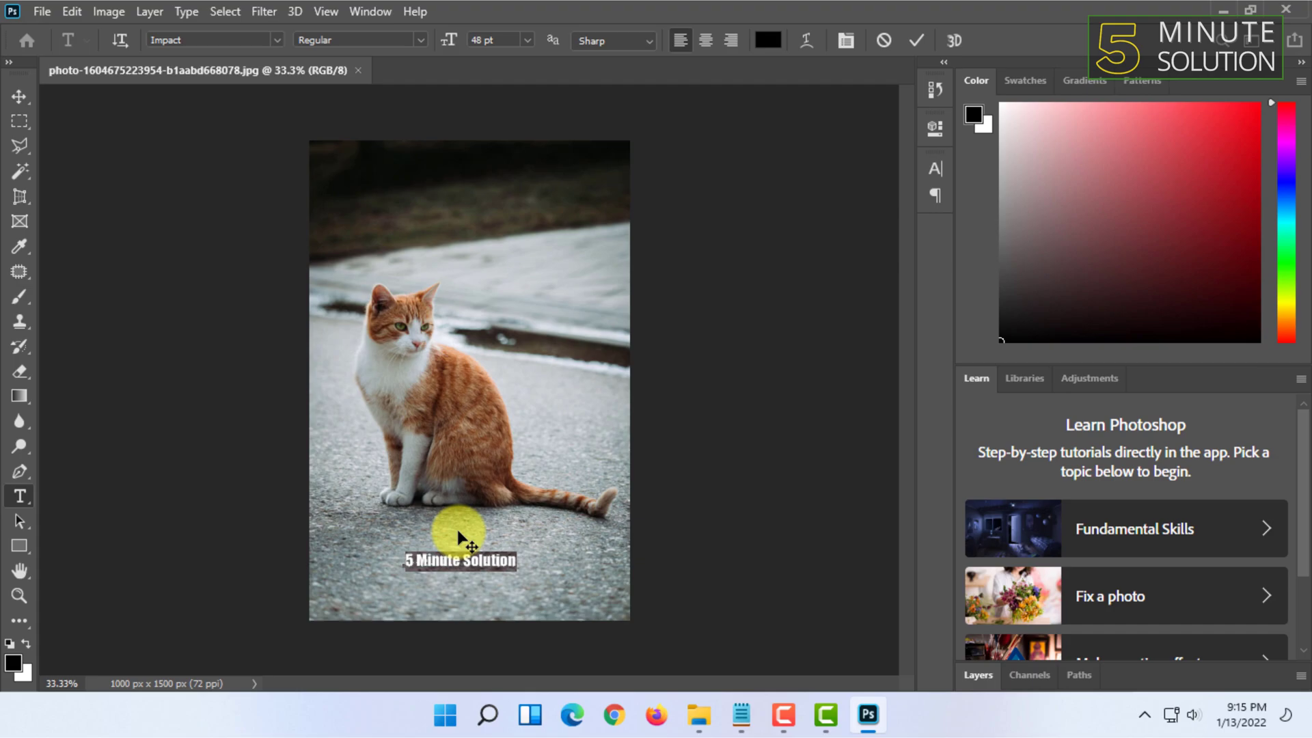
# Nudge the text slightly up and right, then select all of '5 Minute Solution'.
pyautogui.click(453, 563)
pyautogui.moveTo(487, 592); pyautogui.dragTo(495, 584)
pyautogui.moveTo(412, 552); pyautogui.dragTo(524, 552)
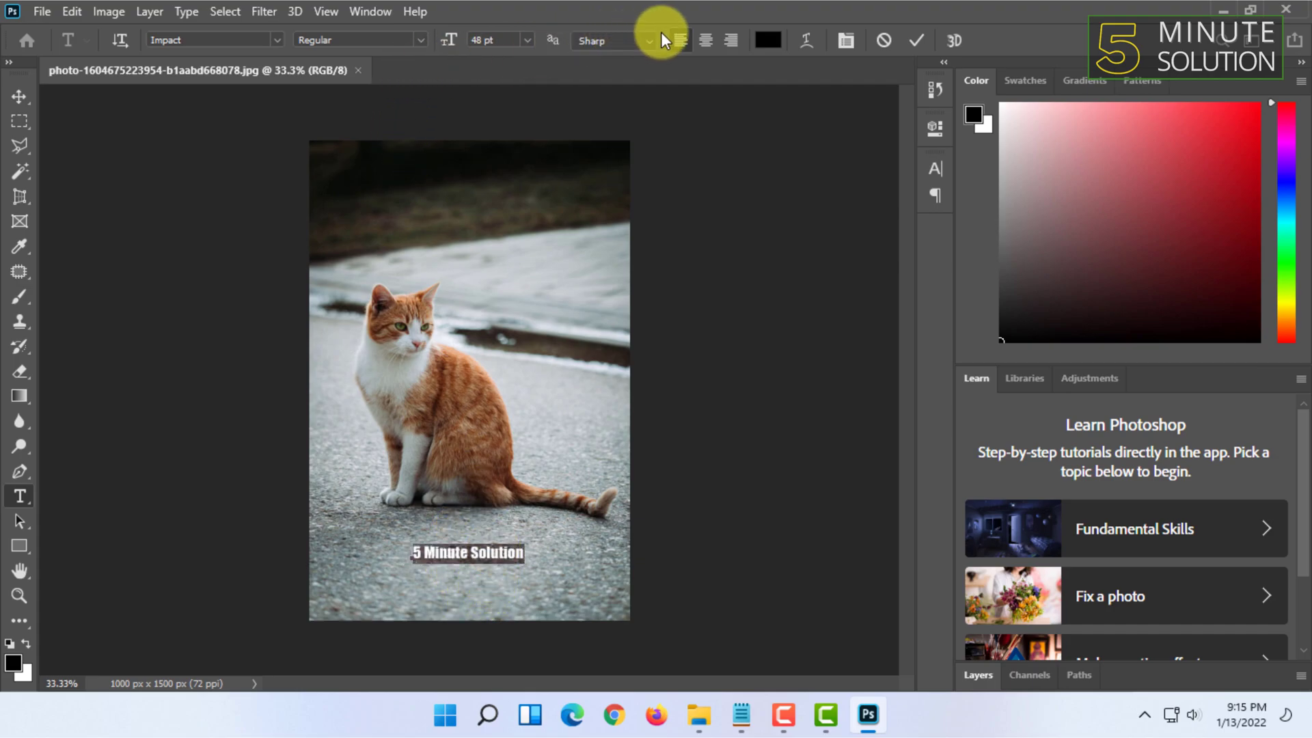
pyautogui.press('F10')
pyautogui.click(453, 566)
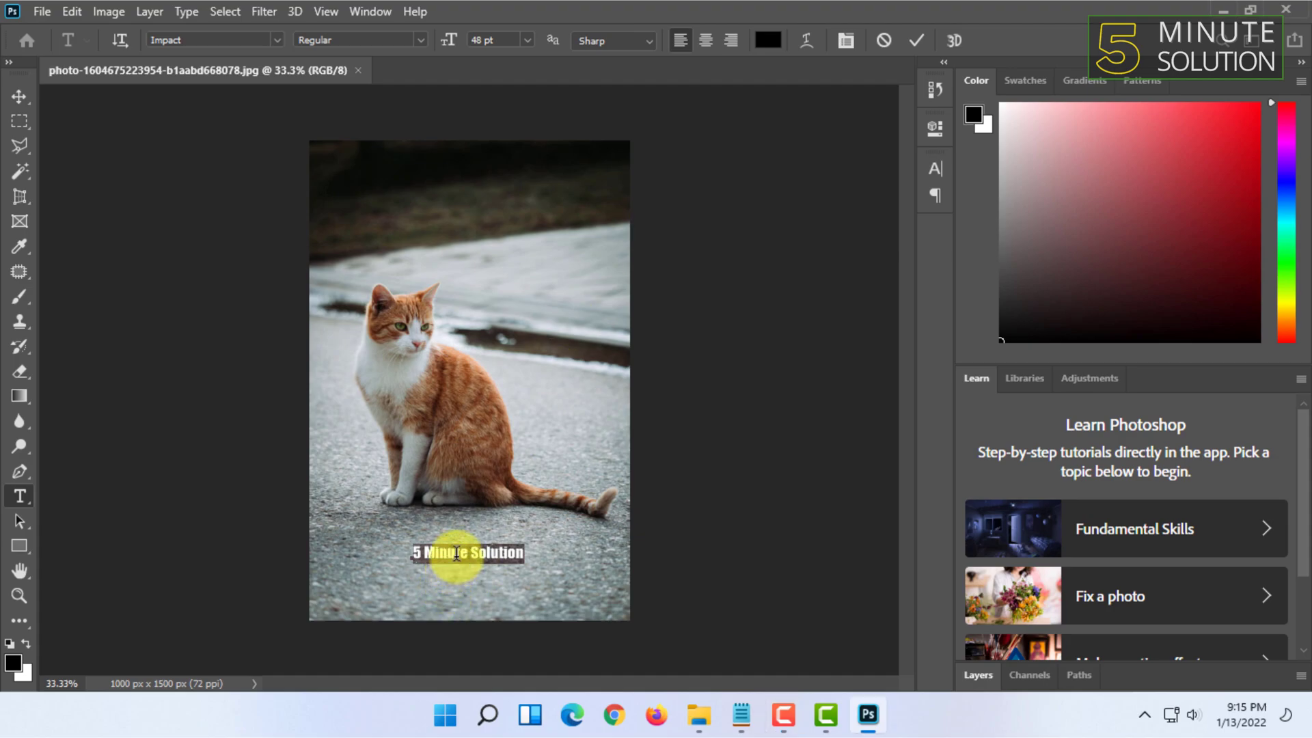
pyautogui.moveTo(412, 553); pyautogui.dragTo(524, 553)
# Set the selected text colour to white (ffffff) in the Color Picker.
pyautogui.click(769, 41)
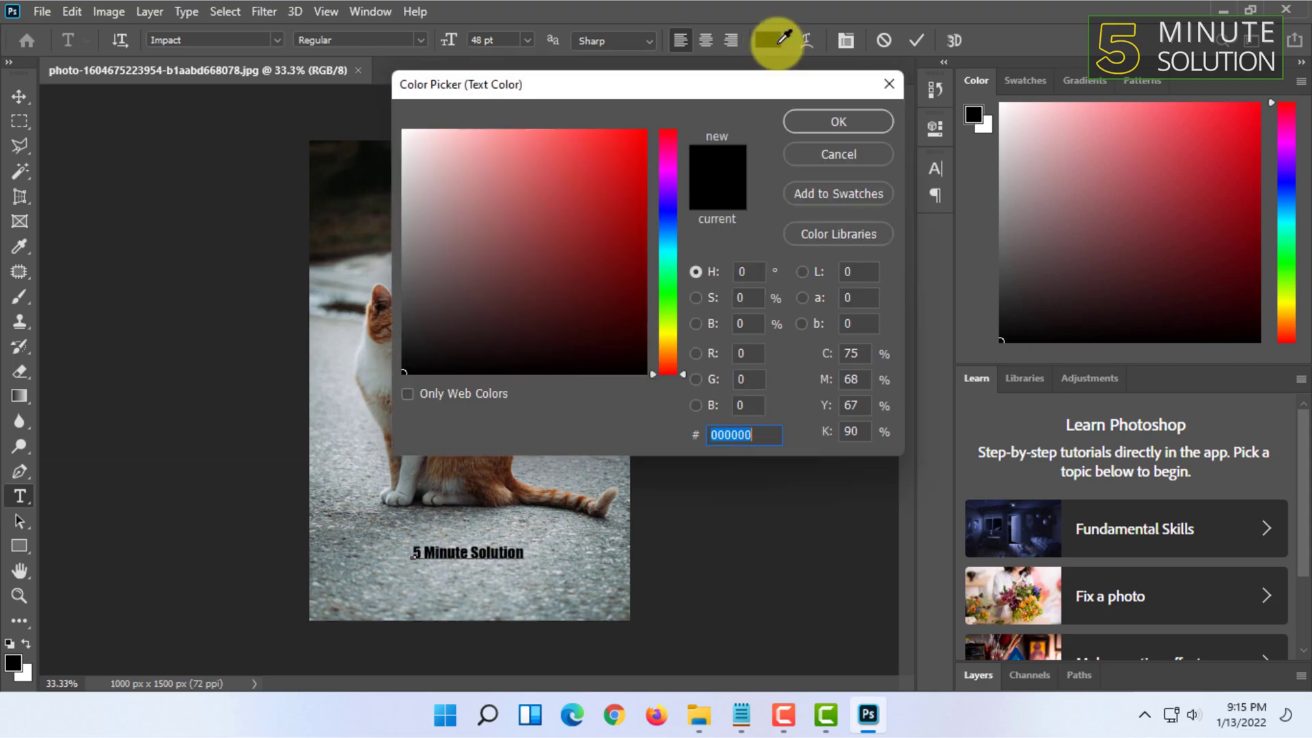
pyautogui.moveTo(399, 369)
pyautogui.mouseDown()
pyautogui.moveTo(389, 263)
pyautogui.moveTo(346, 96)
pyautogui.moveTo(321, 66)
pyautogui.mouseUp()
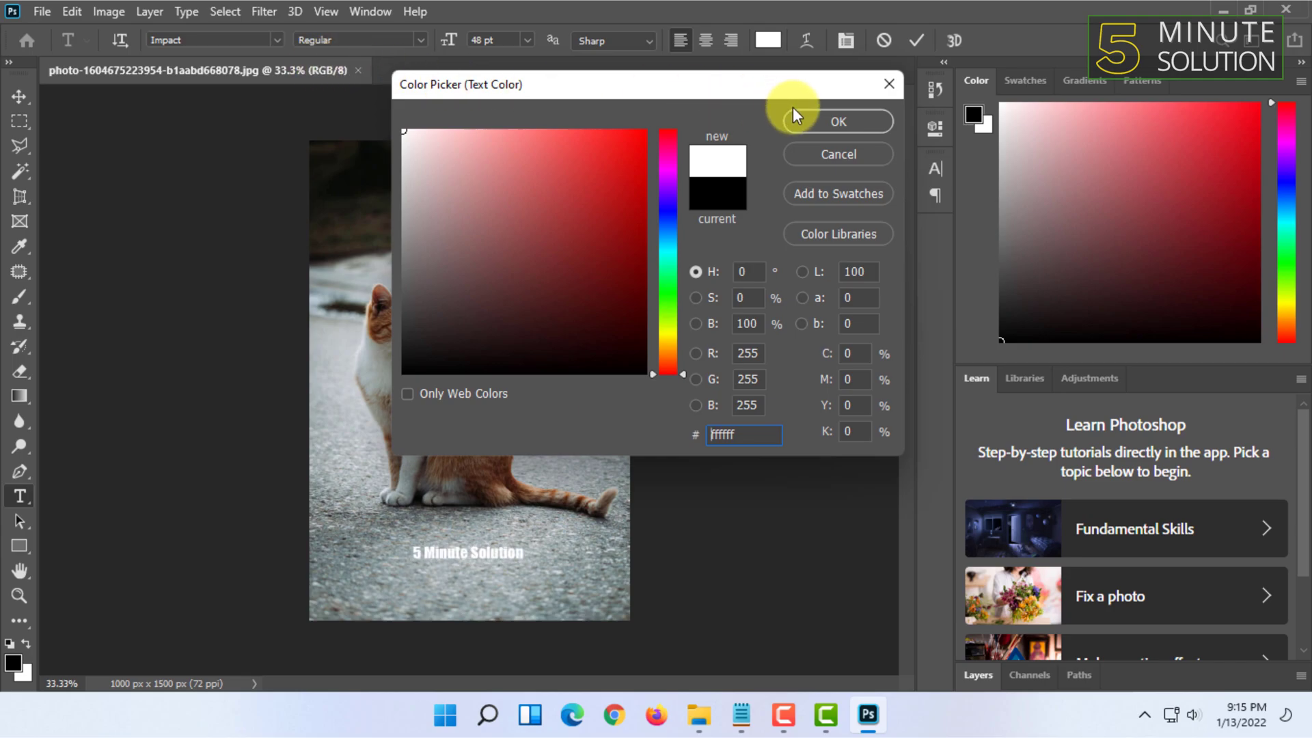
pyautogui.click(819, 120)
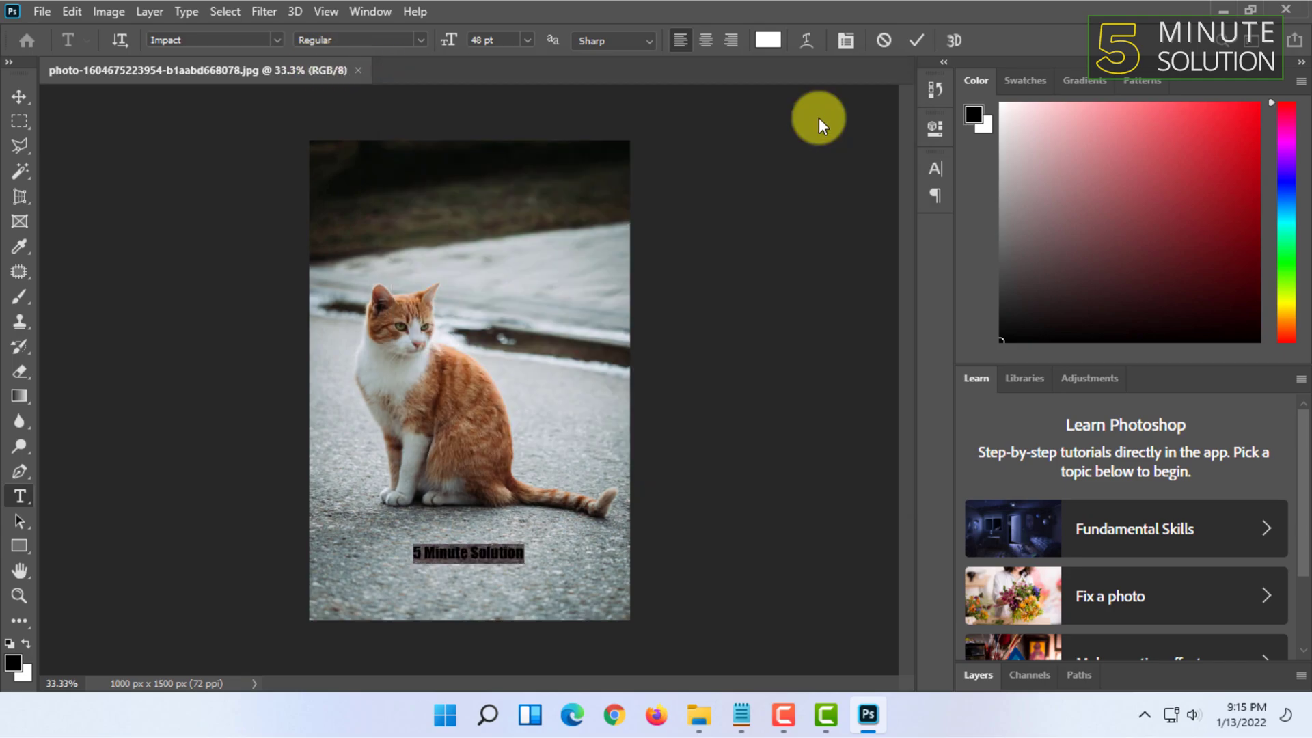
# Drag the white watermark text into place on the road beside the cat's tail.
pyautogui.moveTo(505, 586); pyautogui.dragTo(604, 631)
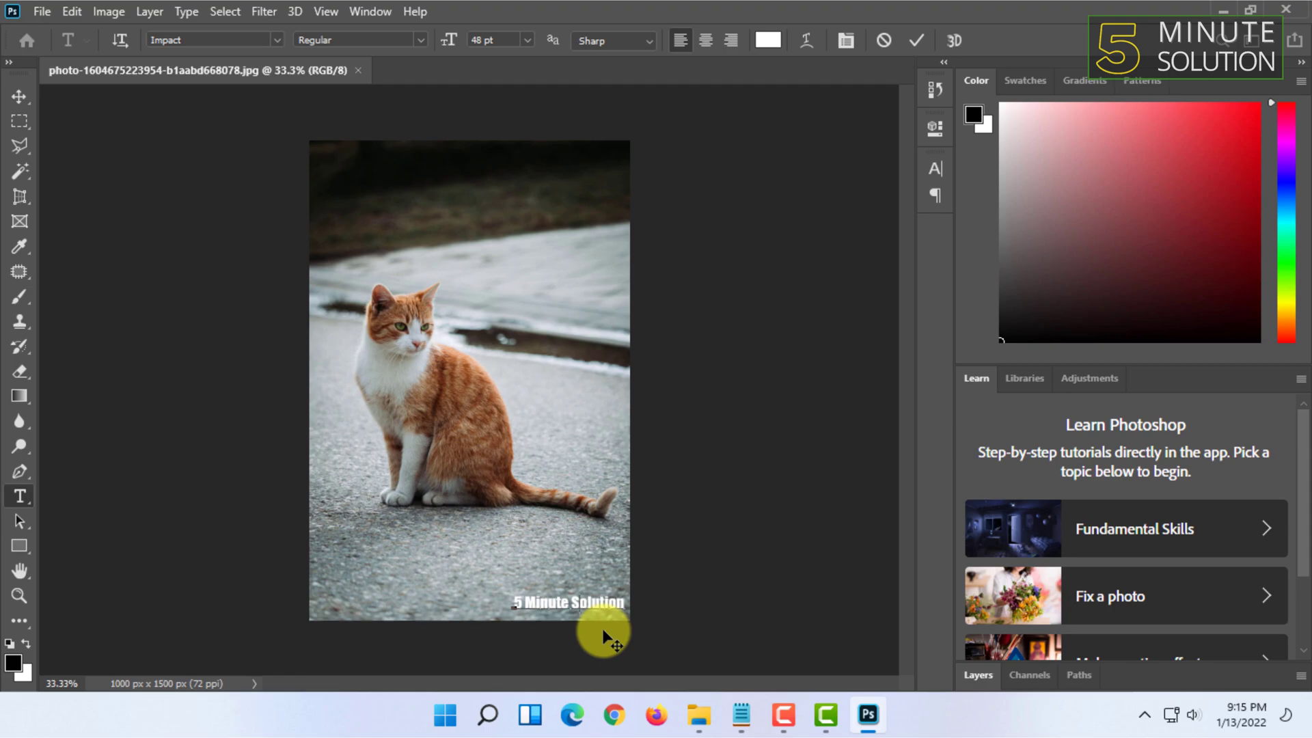
pyautogui.moveTo(601, 622); pyautogui.dragTo(599, 526)
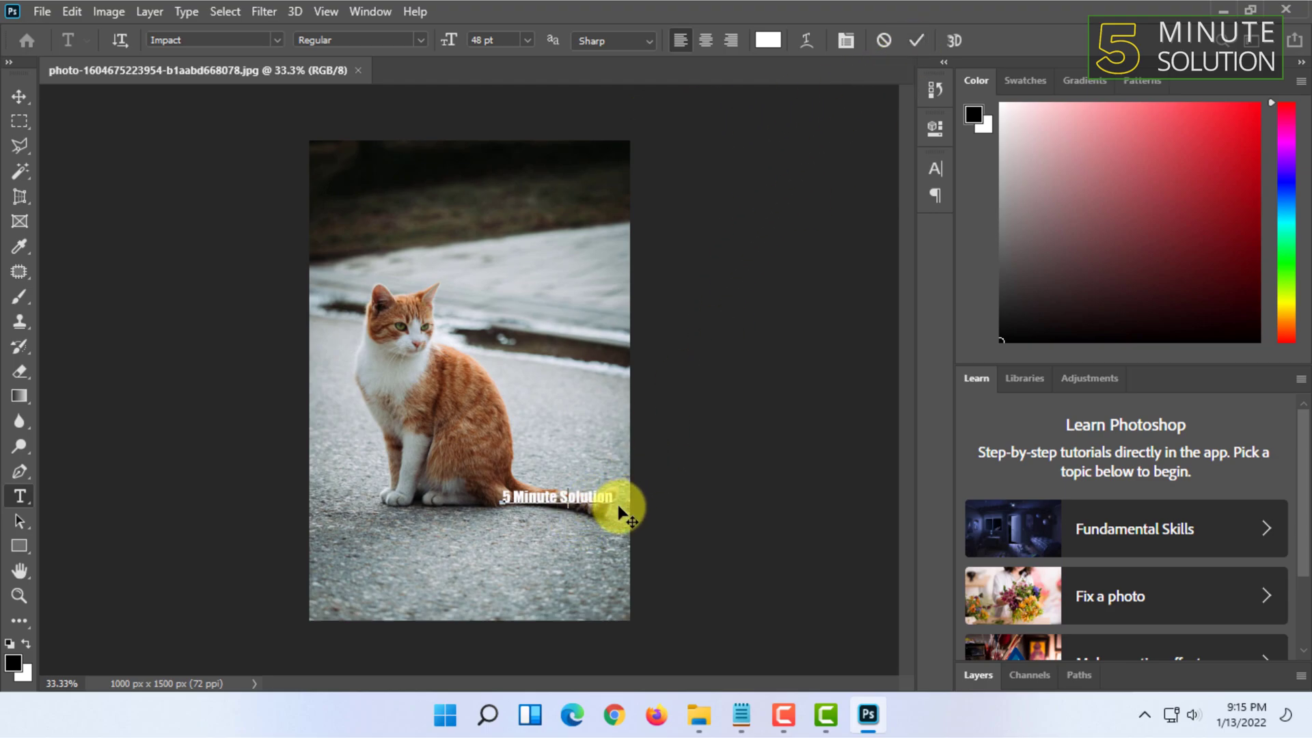
# Commit the '5 Minute Solution' text edit.
pyautogui.click(914, 42)
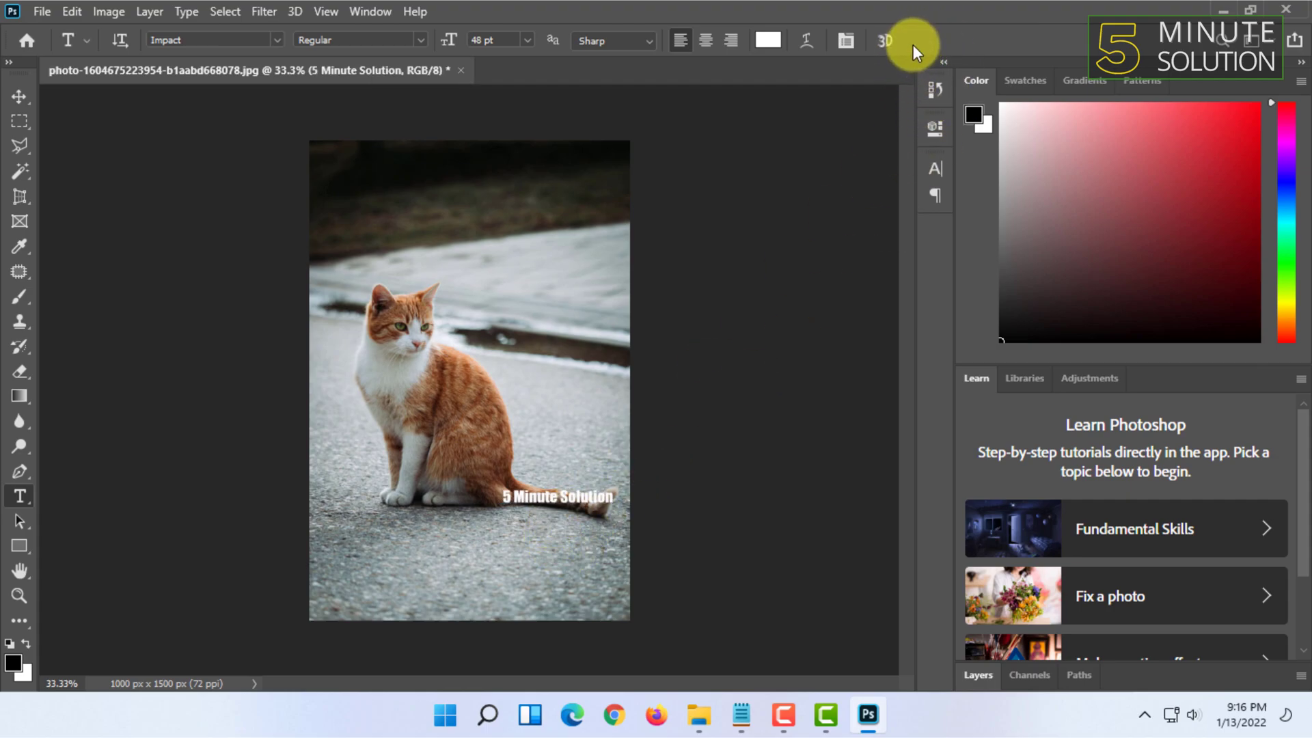
pyautogui.click(18, 96)
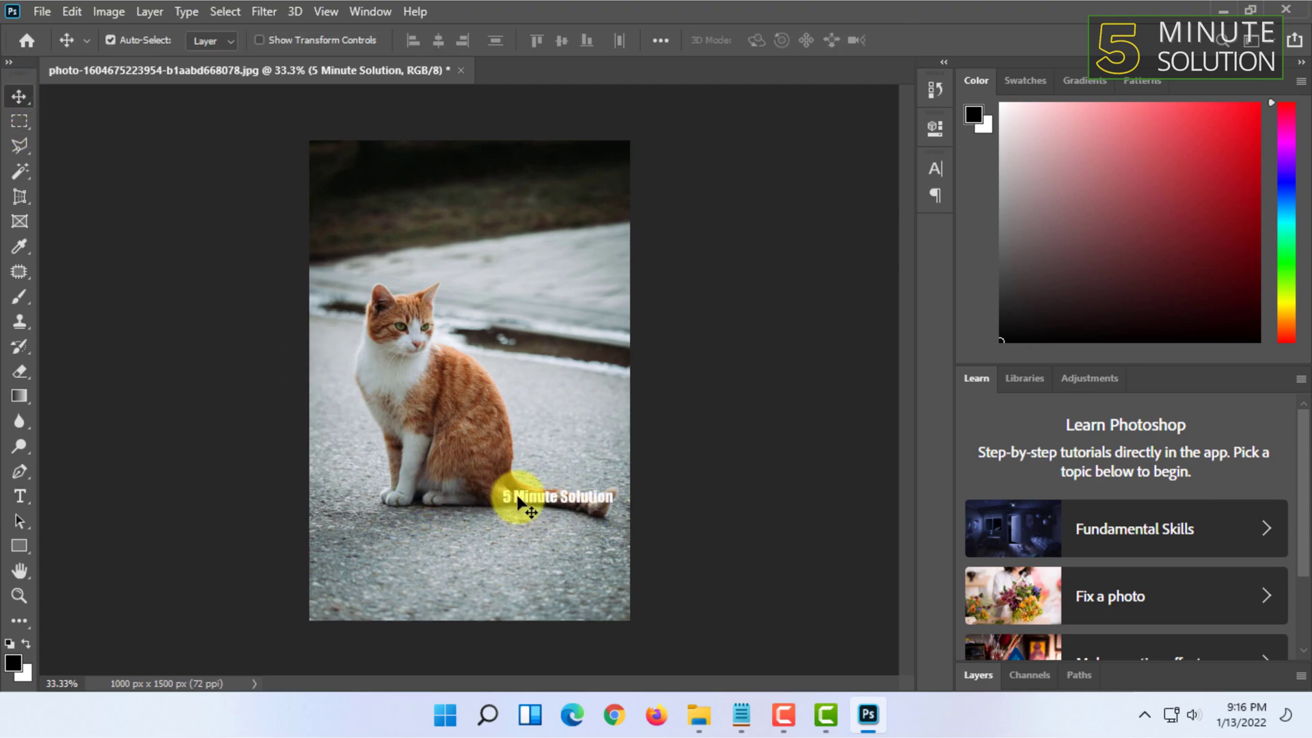
pyautogui.press('t')
pyautogui.click(543, 495)
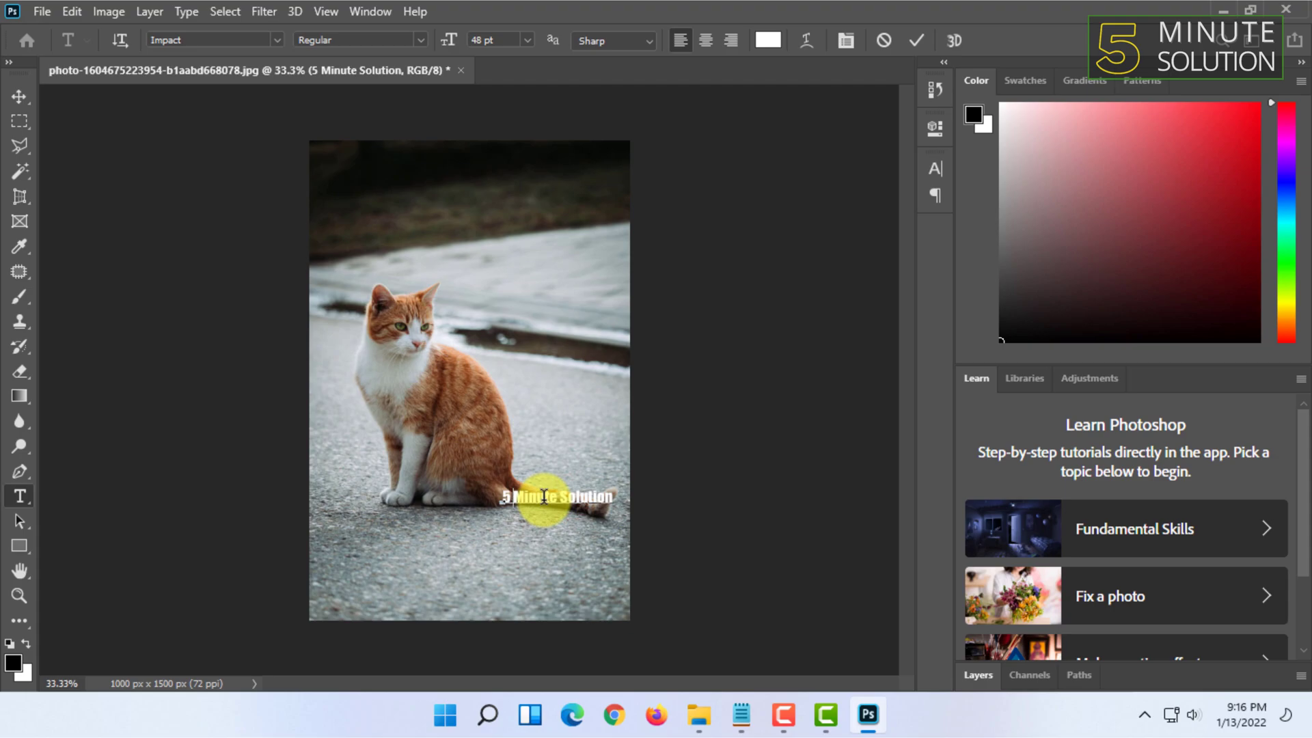
pyautogui.click(917, 41)
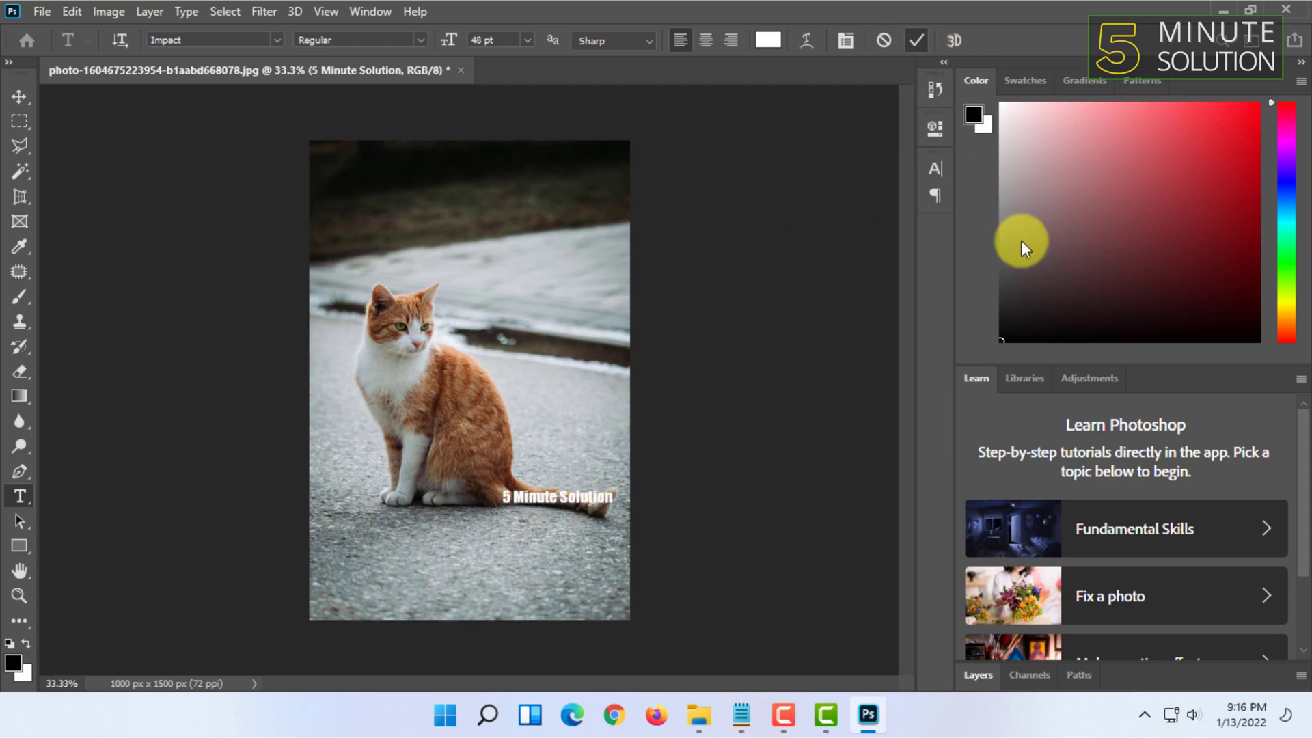
# Lower the text layer's opacity to 30% in the Layers panel.
pyautogui.click(981, 678)
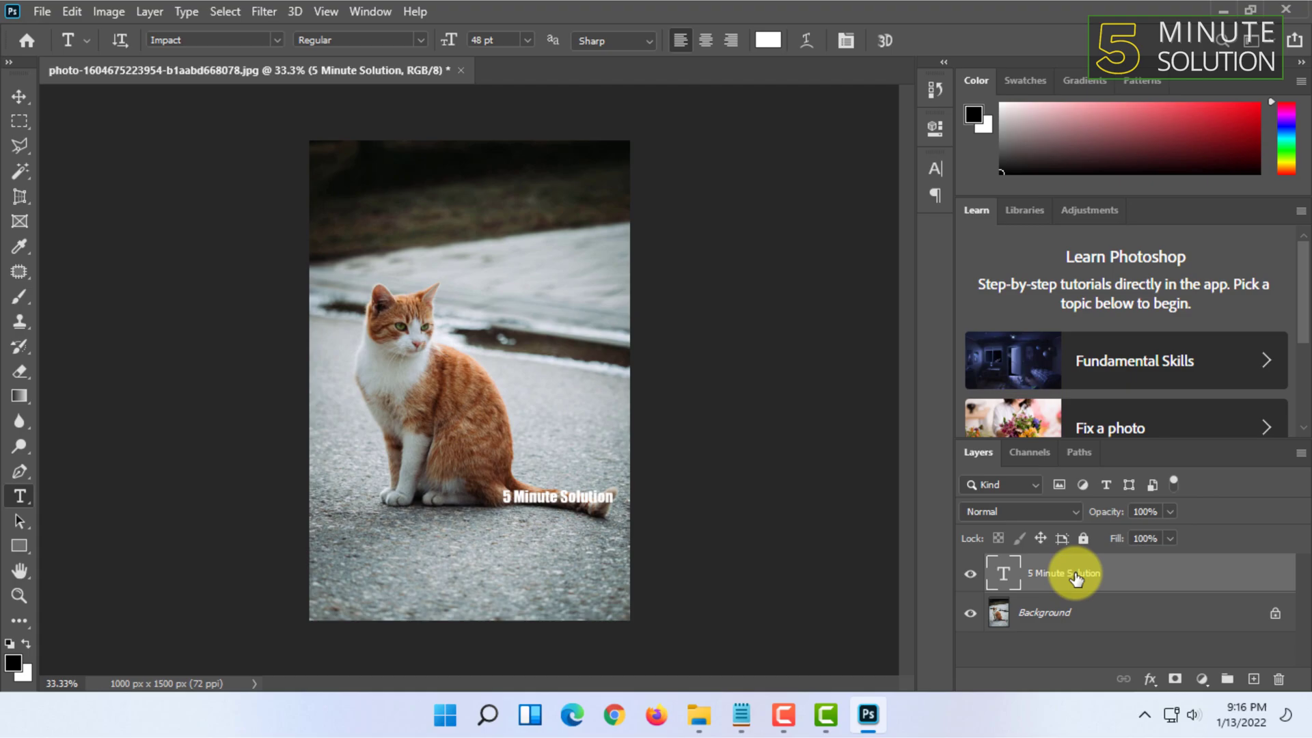
pyautogui.click(1169, 514)
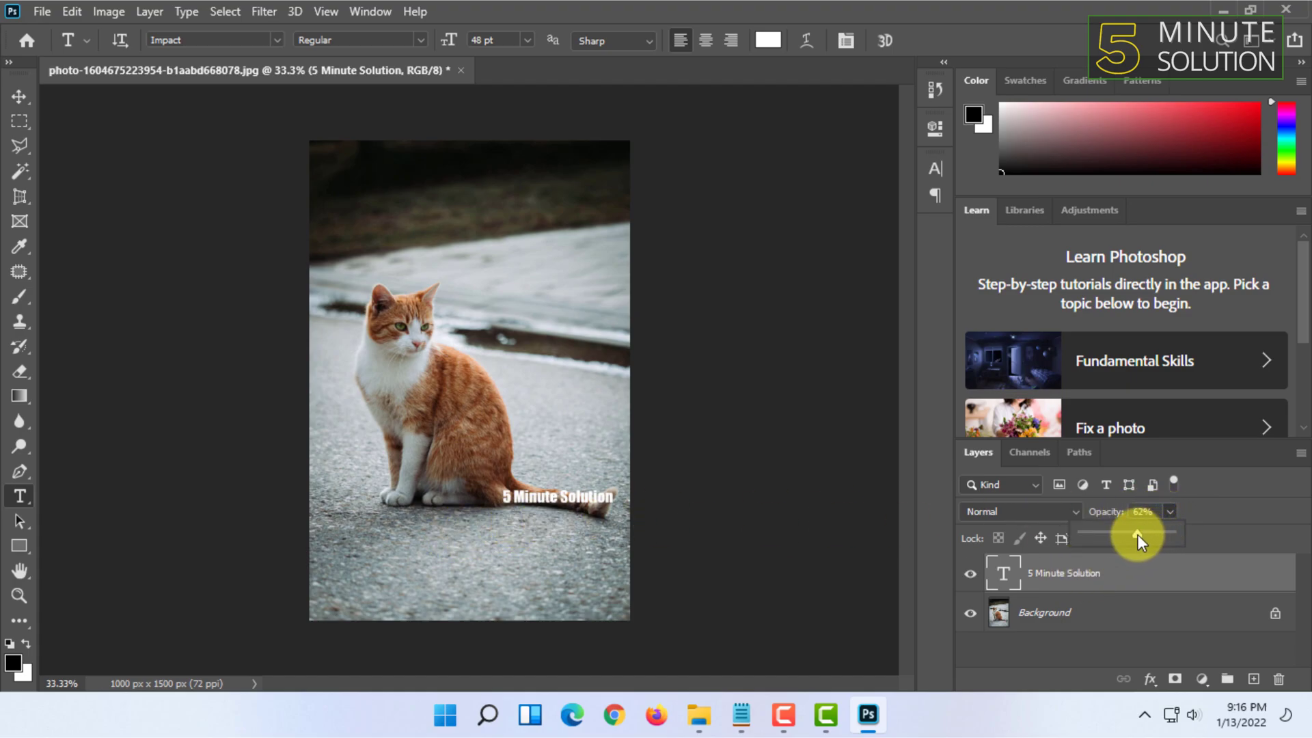
pyautogui.moveTo(1137, 534); pyautogui.dragTo(1130, 534)
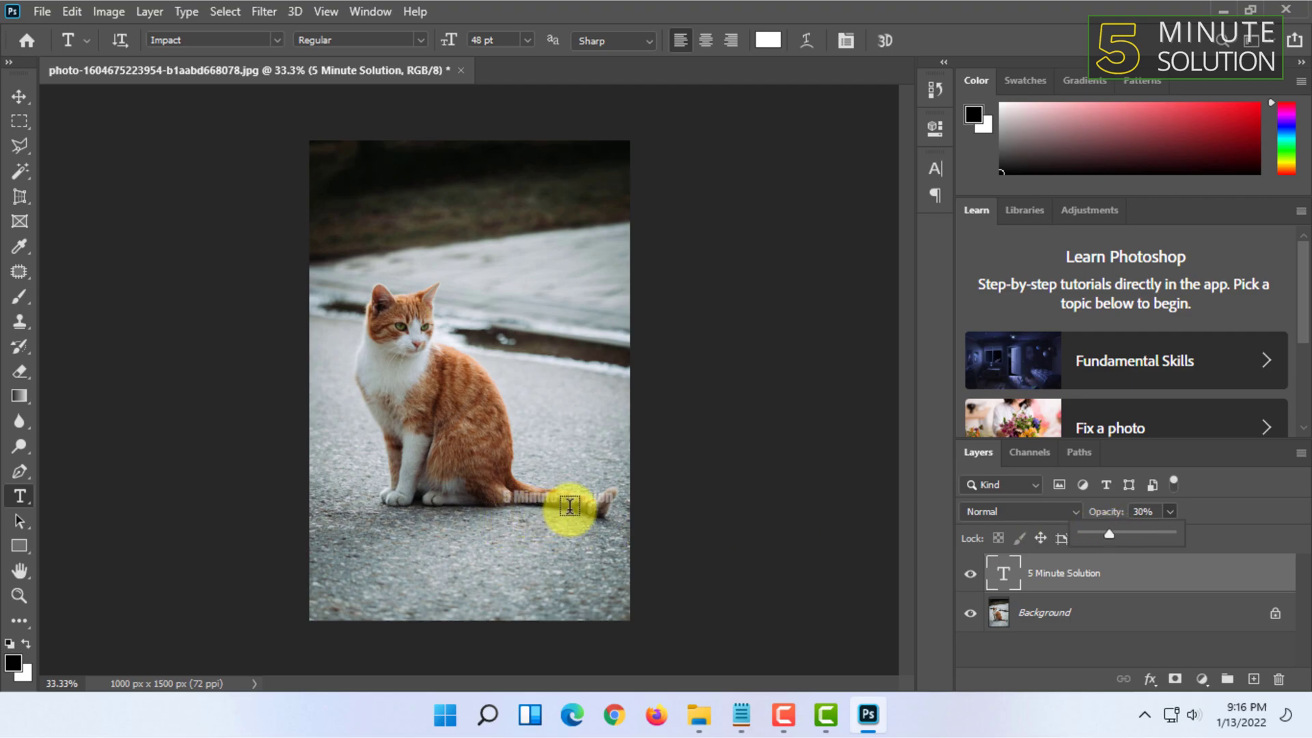
pyautogui.click(967, 88)
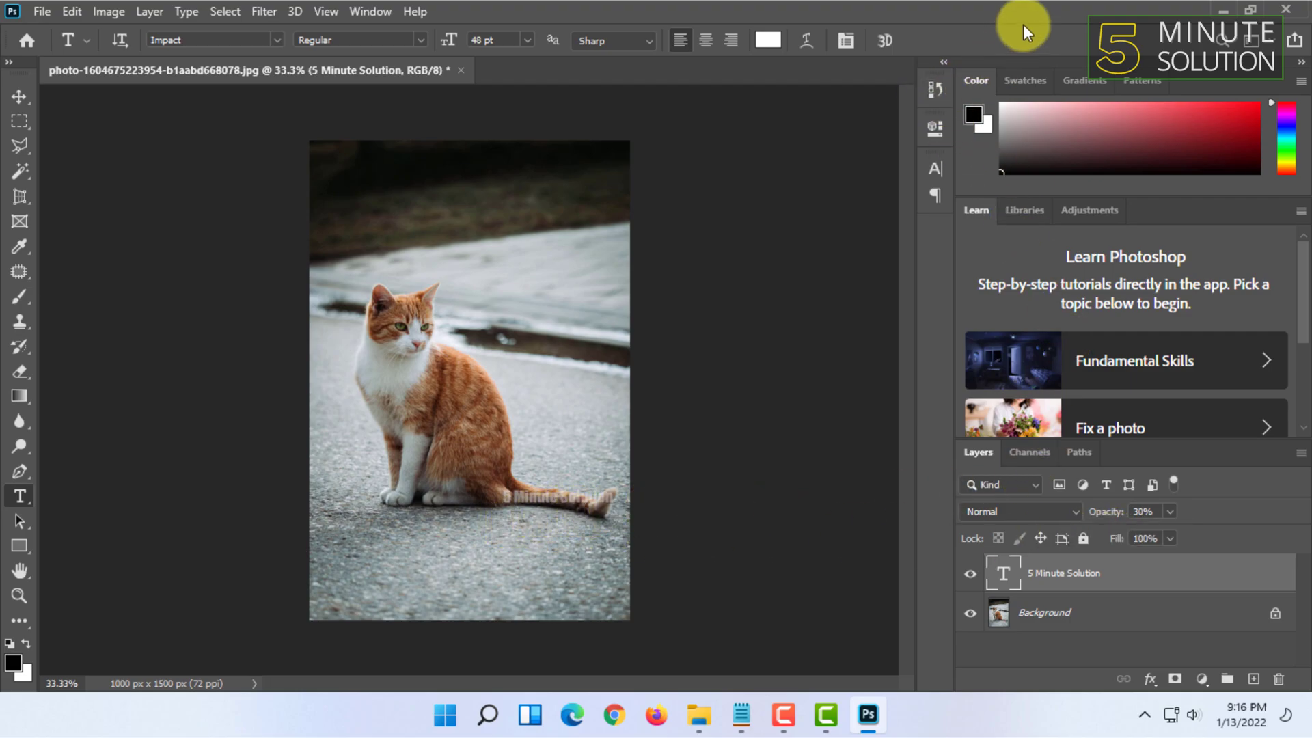
pyautogui.click(14, 102)
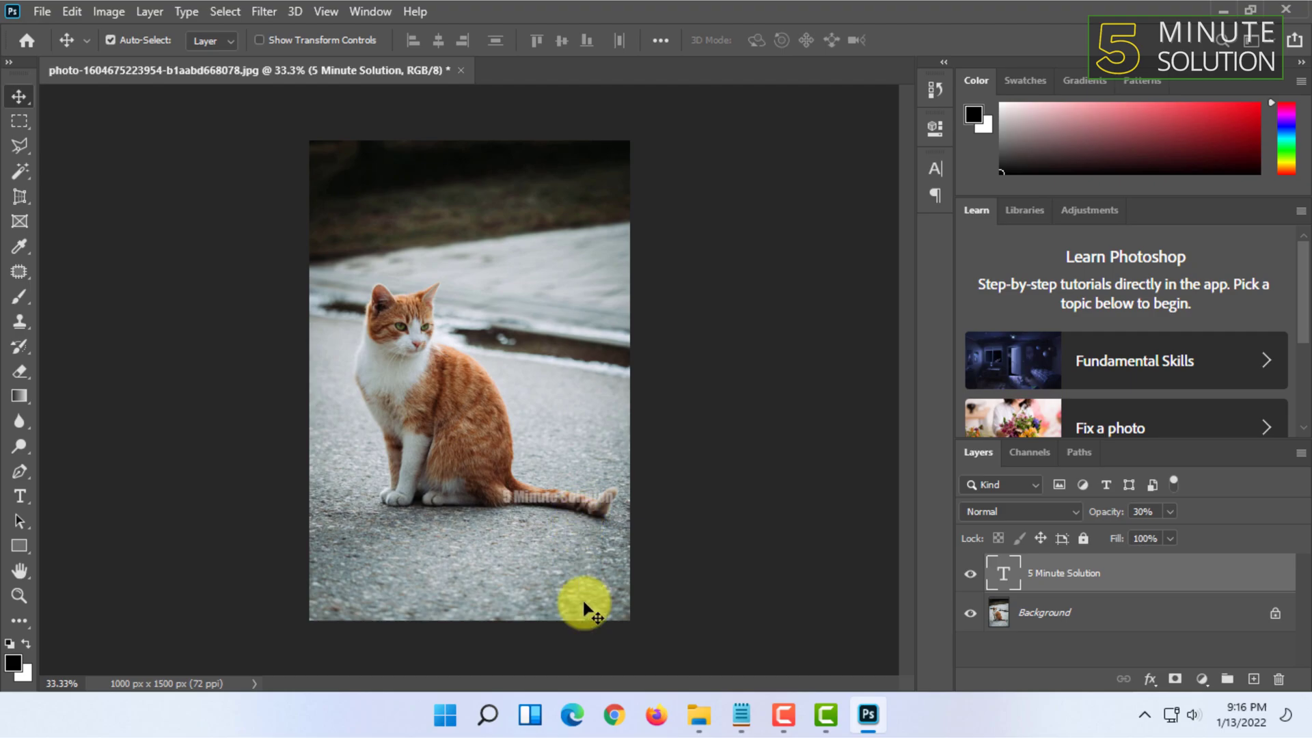
# Search Google for 'copyright symbol' in Chrome.
pyautogui.click(610, 714)
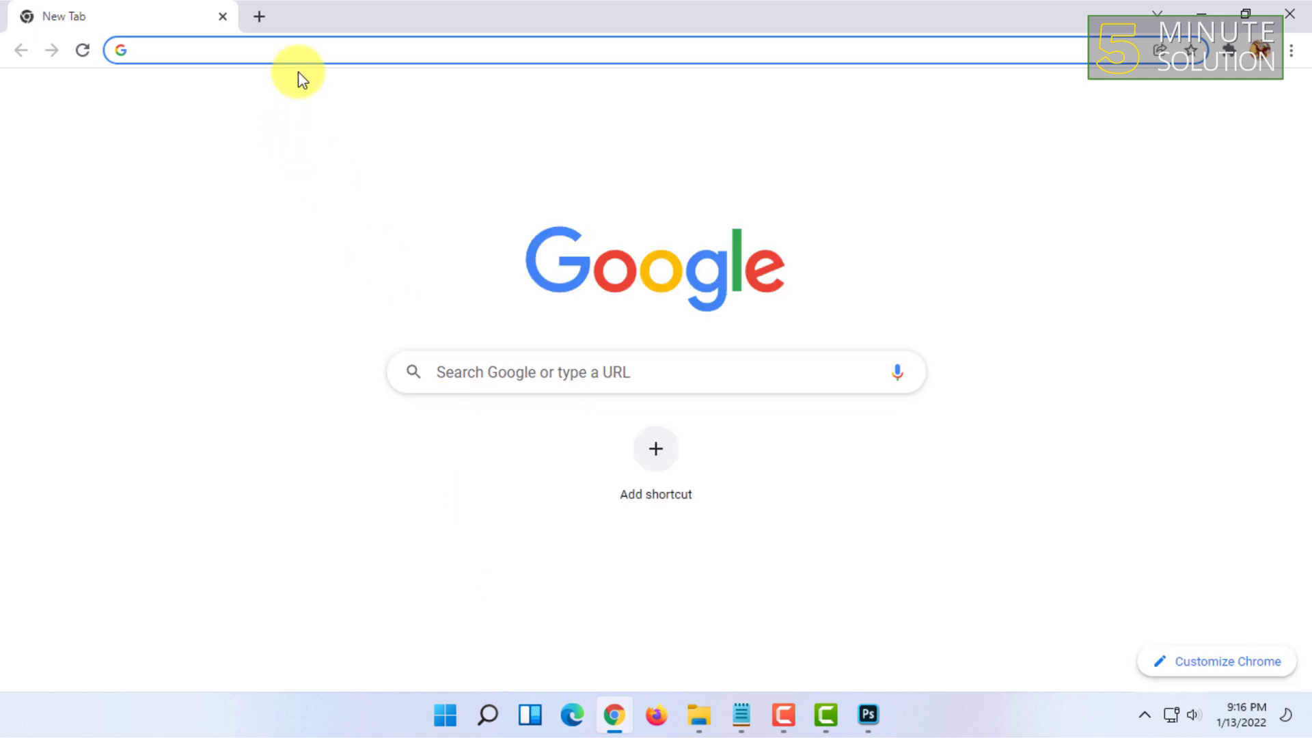
pyautogui.write('copyright')
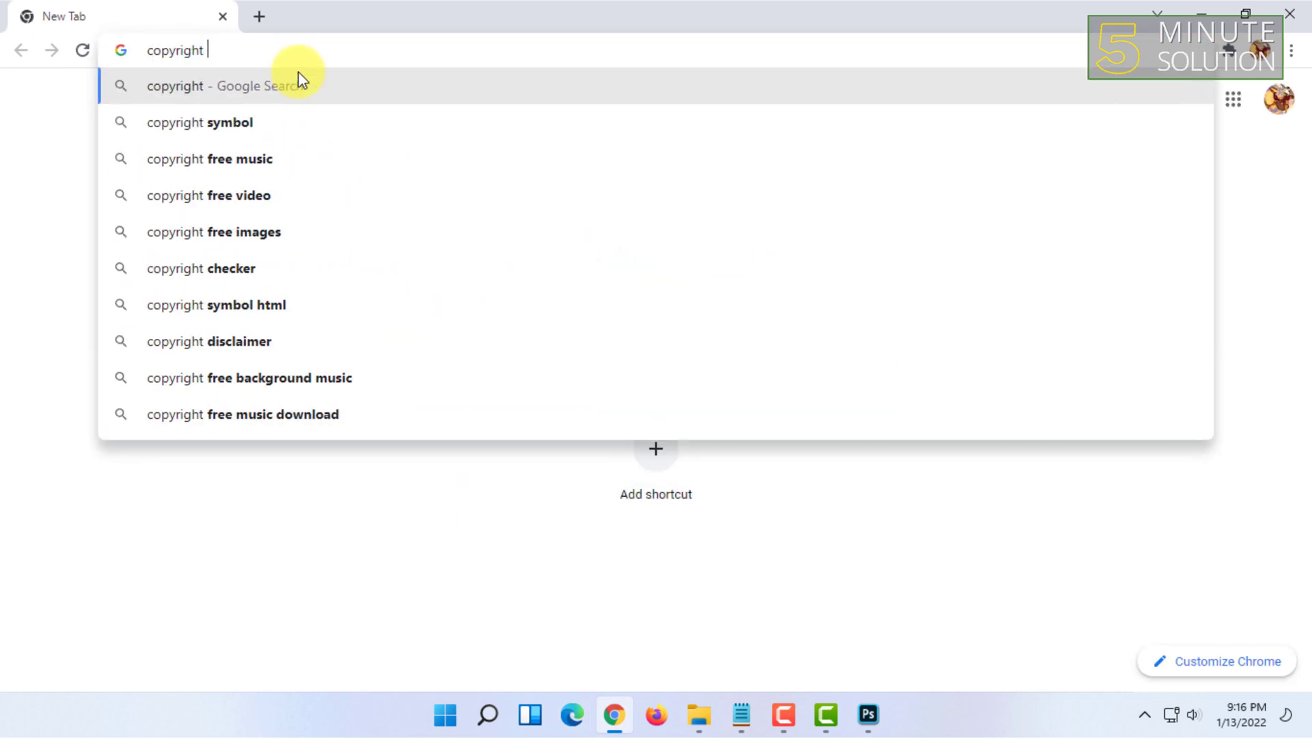
pyautogui.press('Down')
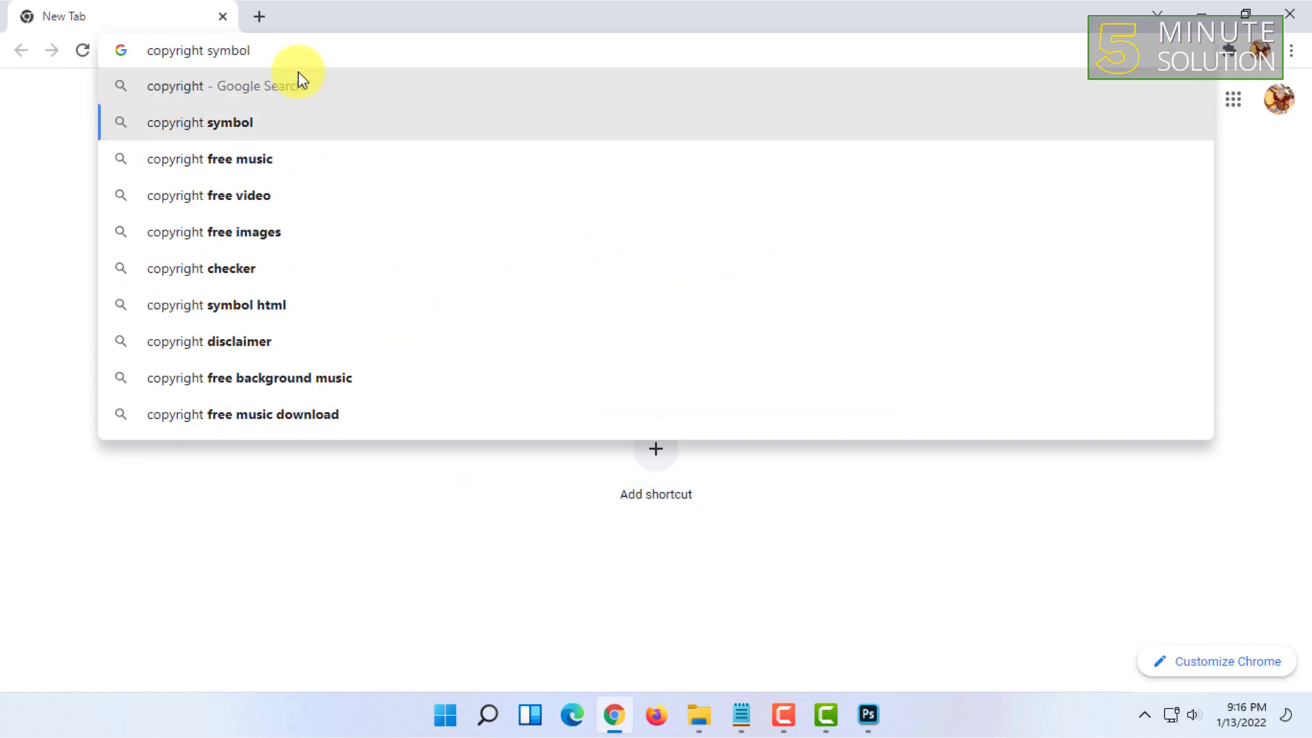
pyautogui.click(265, 122)
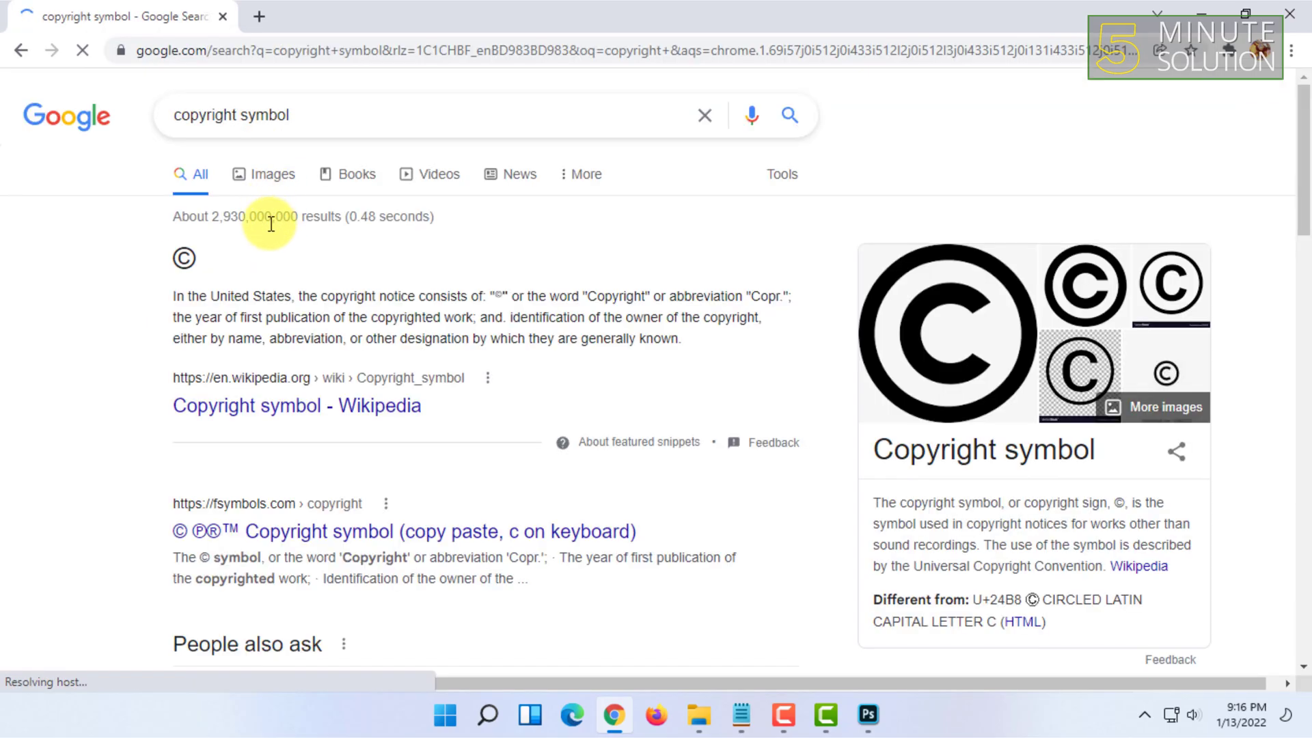
# Copy the © symbol from the results and return to Photoshop.
pyautogui.doubleClick(186, 258)
pyautogui.rightClick(185, 258)
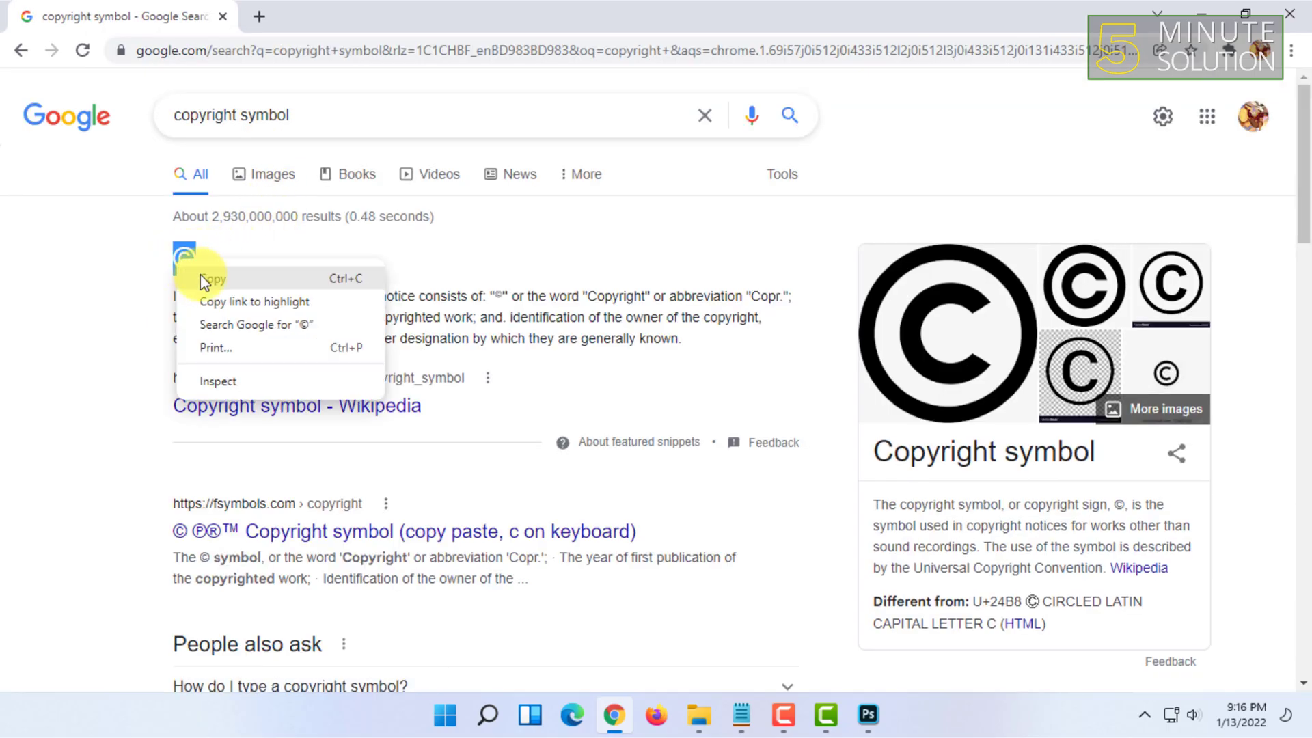
pyautogui.click(209, 278)
pyautogui.click(1192, 8)
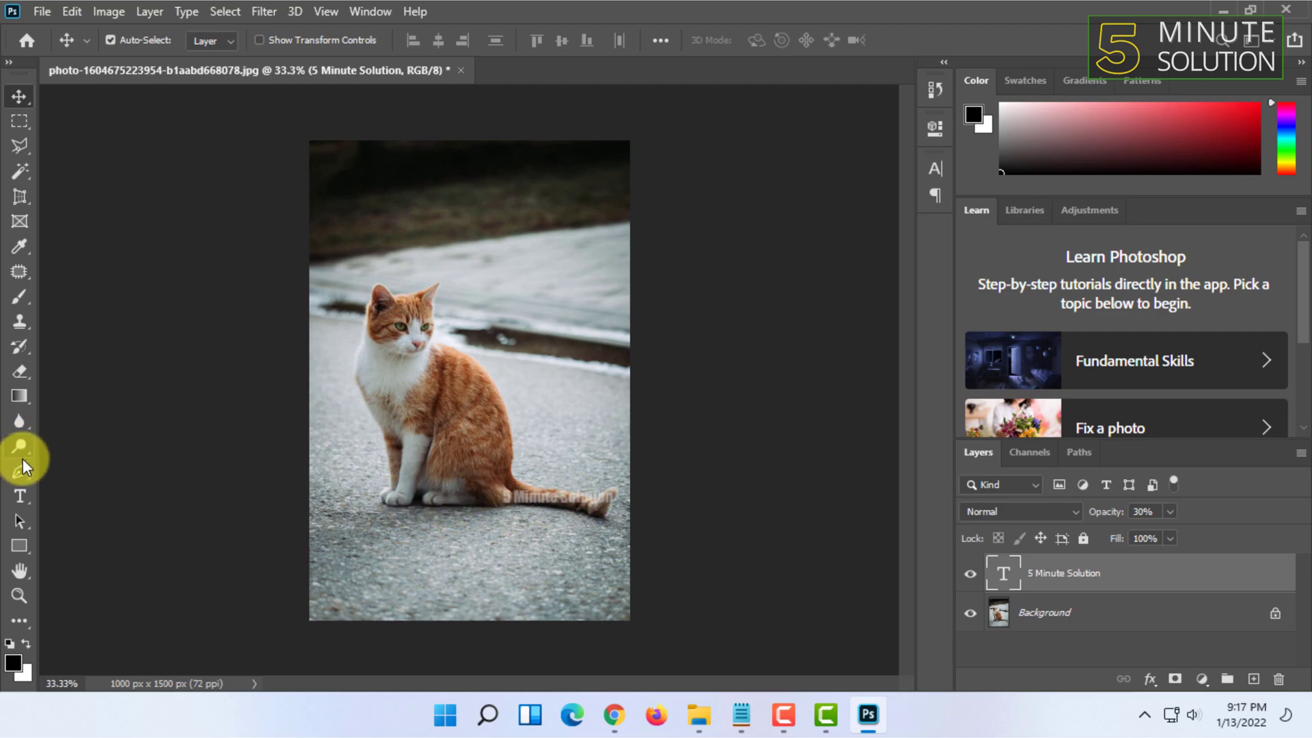
# Paste © in front of the watermark text and shift it slightly left.
pyautogui.click(22, 496)
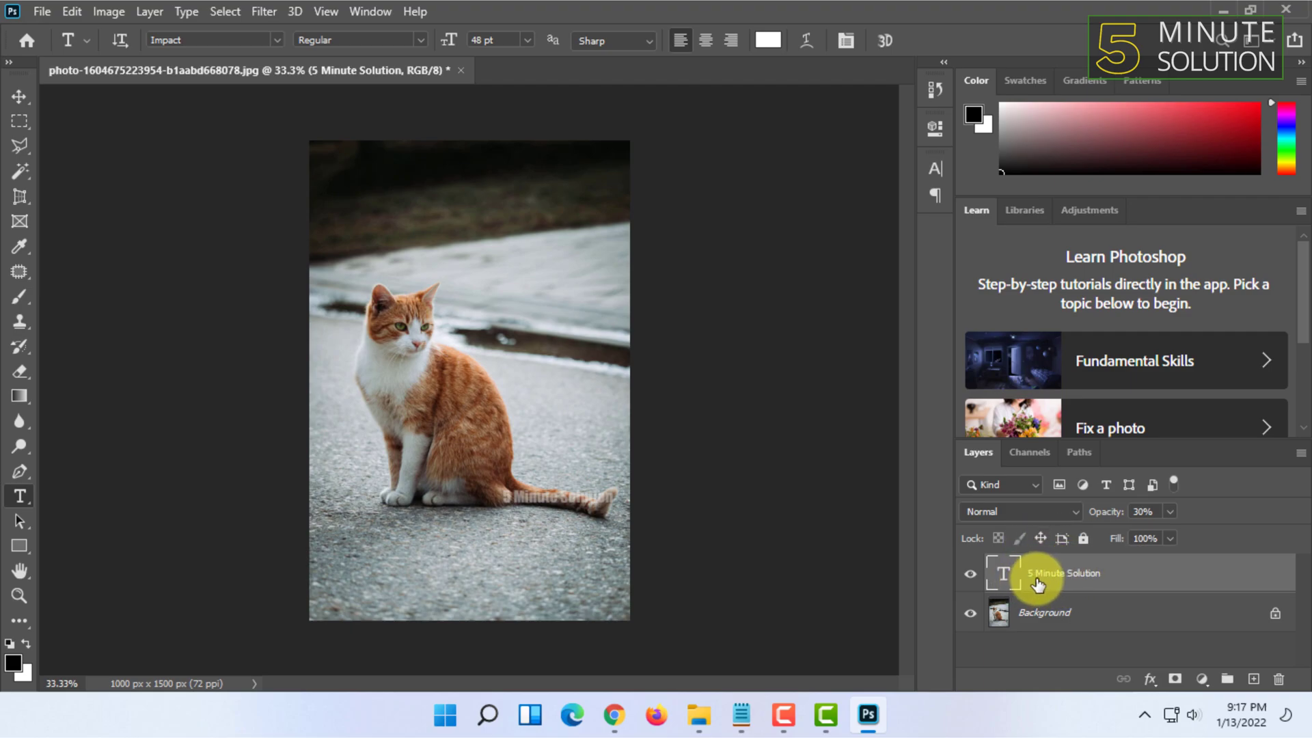
pyautogui.click(537, 496)
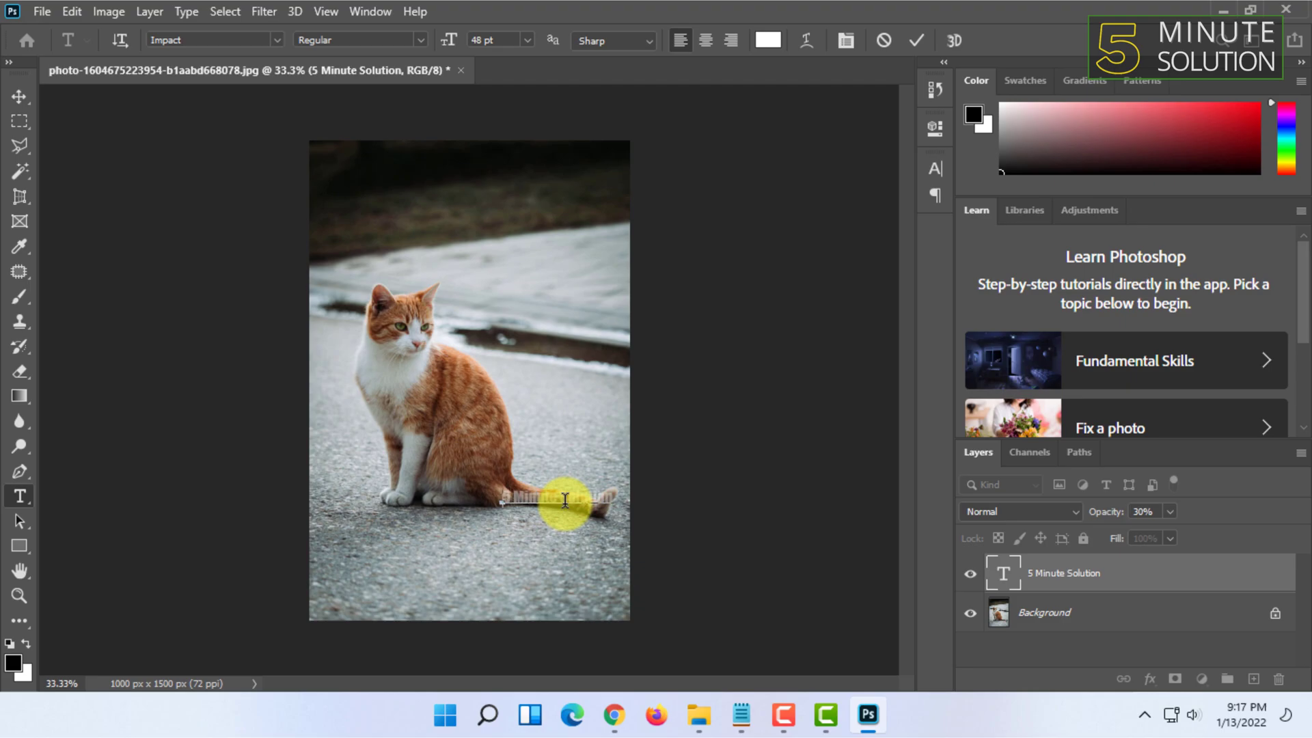
pyautogui.rightClick(504, 493)
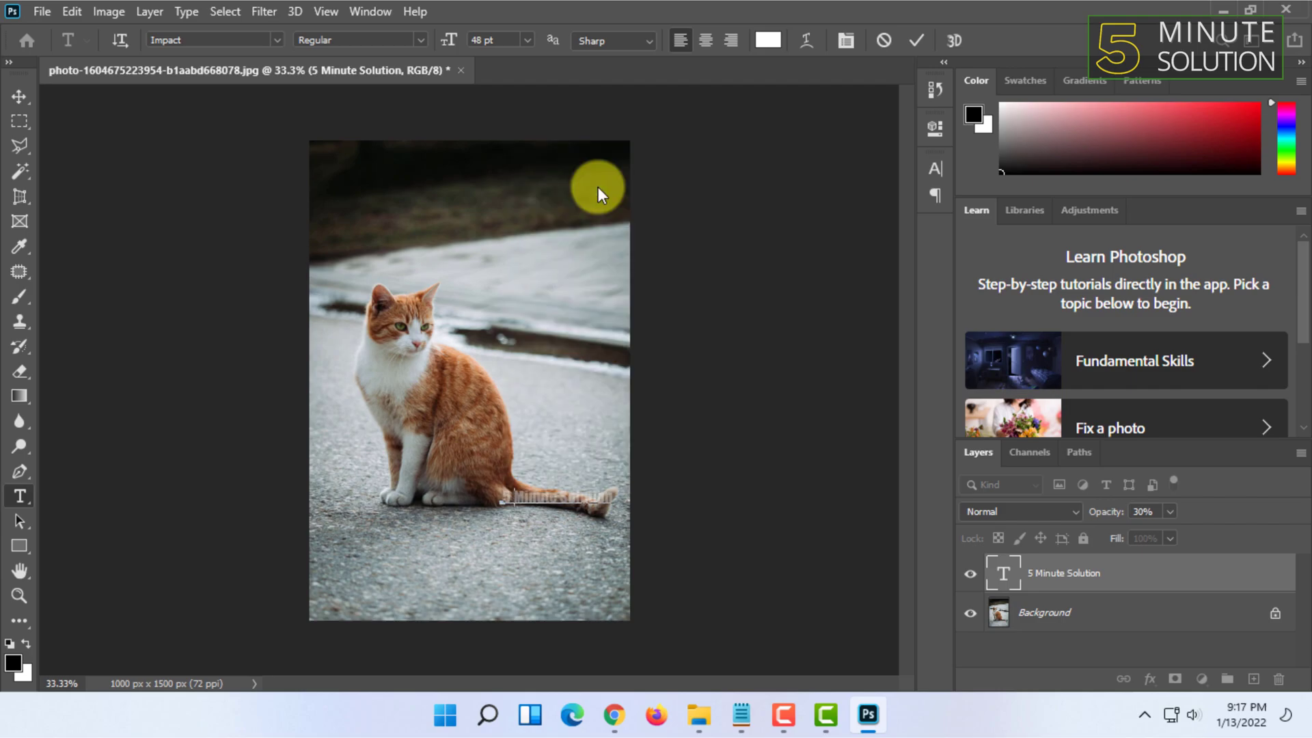
pyautogui.click(506, 499)
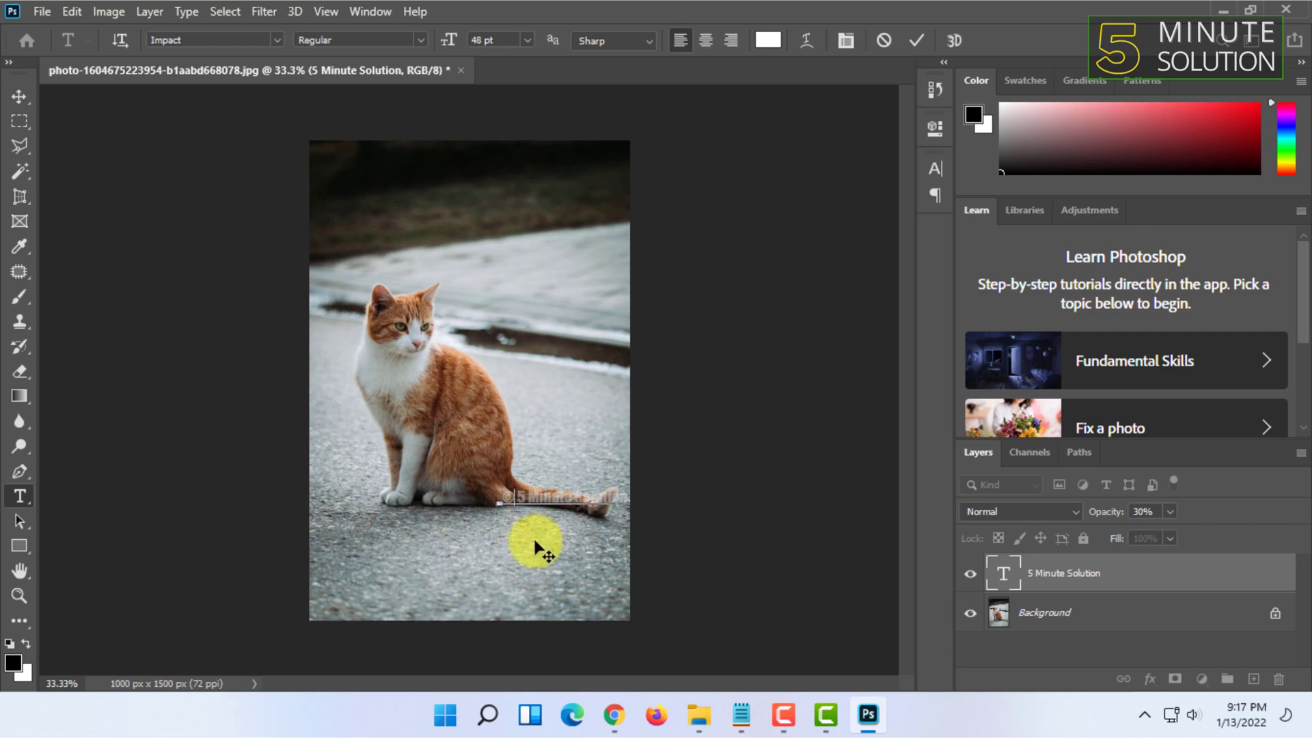
pyautogui.moveTo(535, 541); pyautogui.dragTo(526, 540)
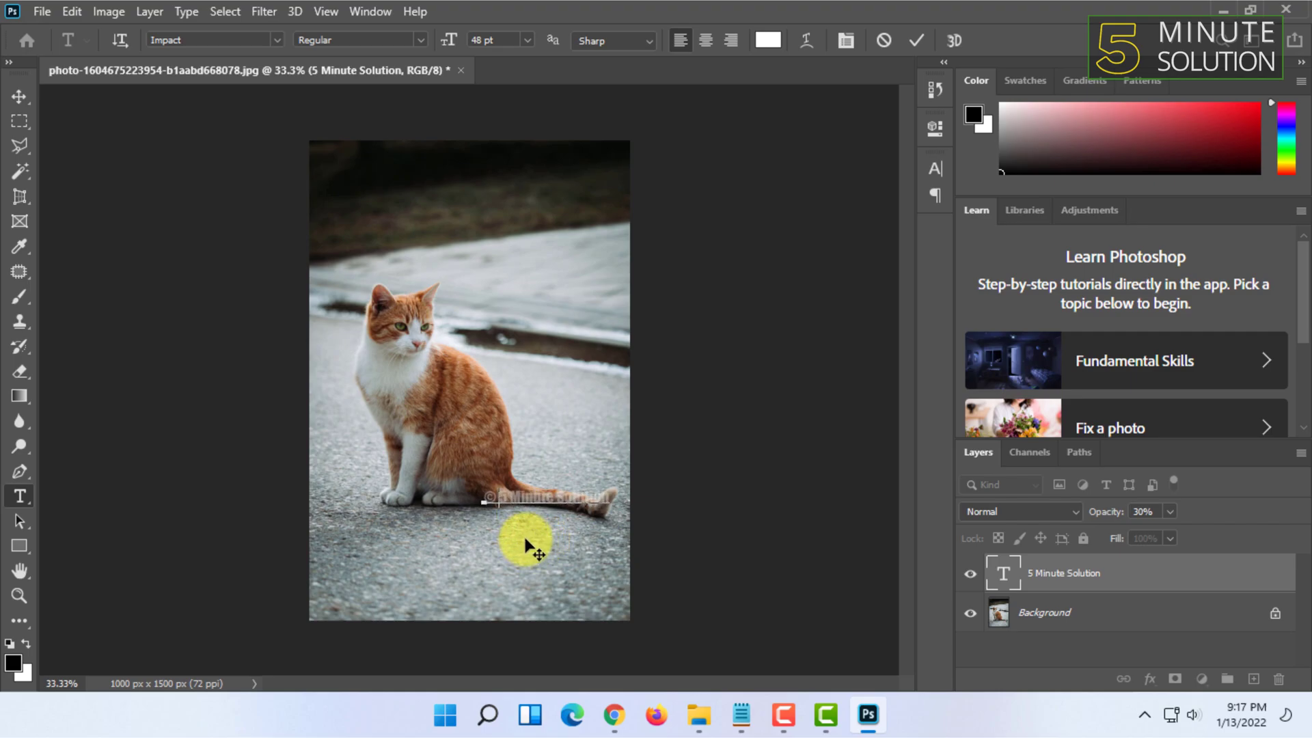
# Commit the text and set the watermark layer's opacity to 40%.
pyautogui.click(916, 41)
pyautogui.click(1142, 511)
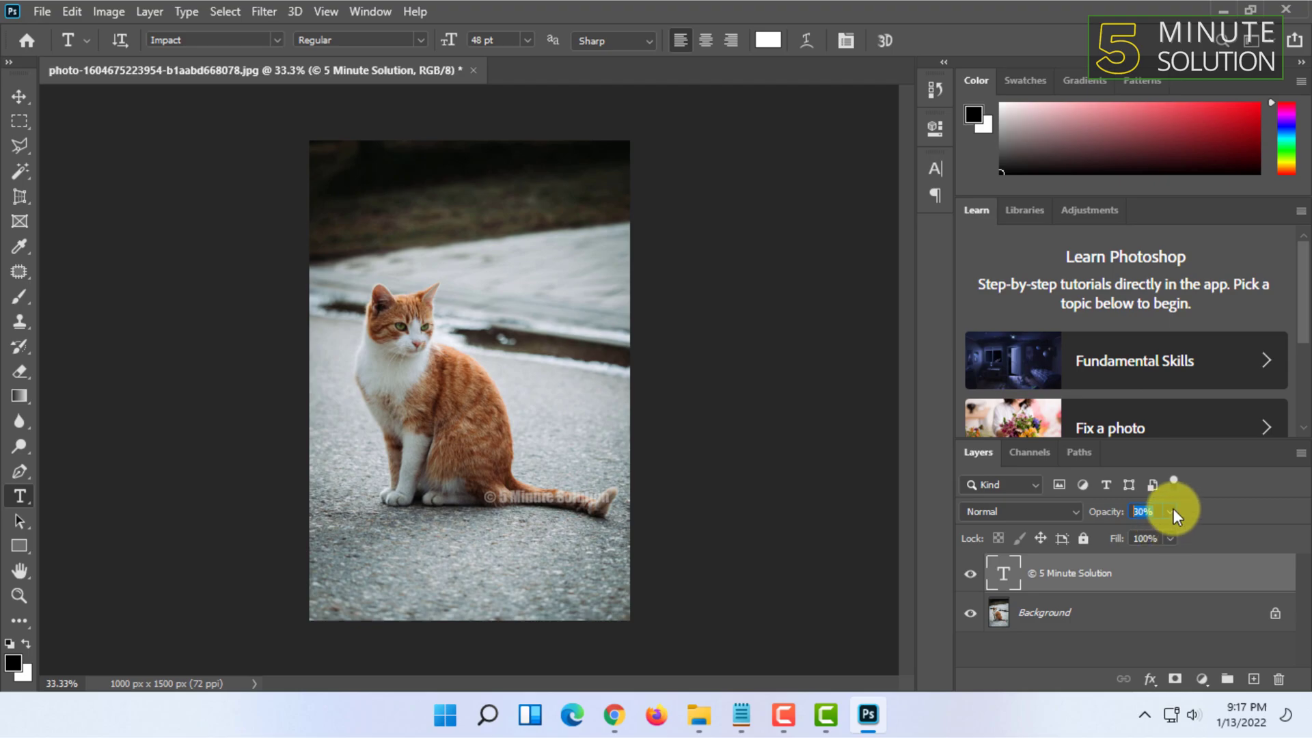
pyautogui.write('40')
pyautogui.click(1172, 662)
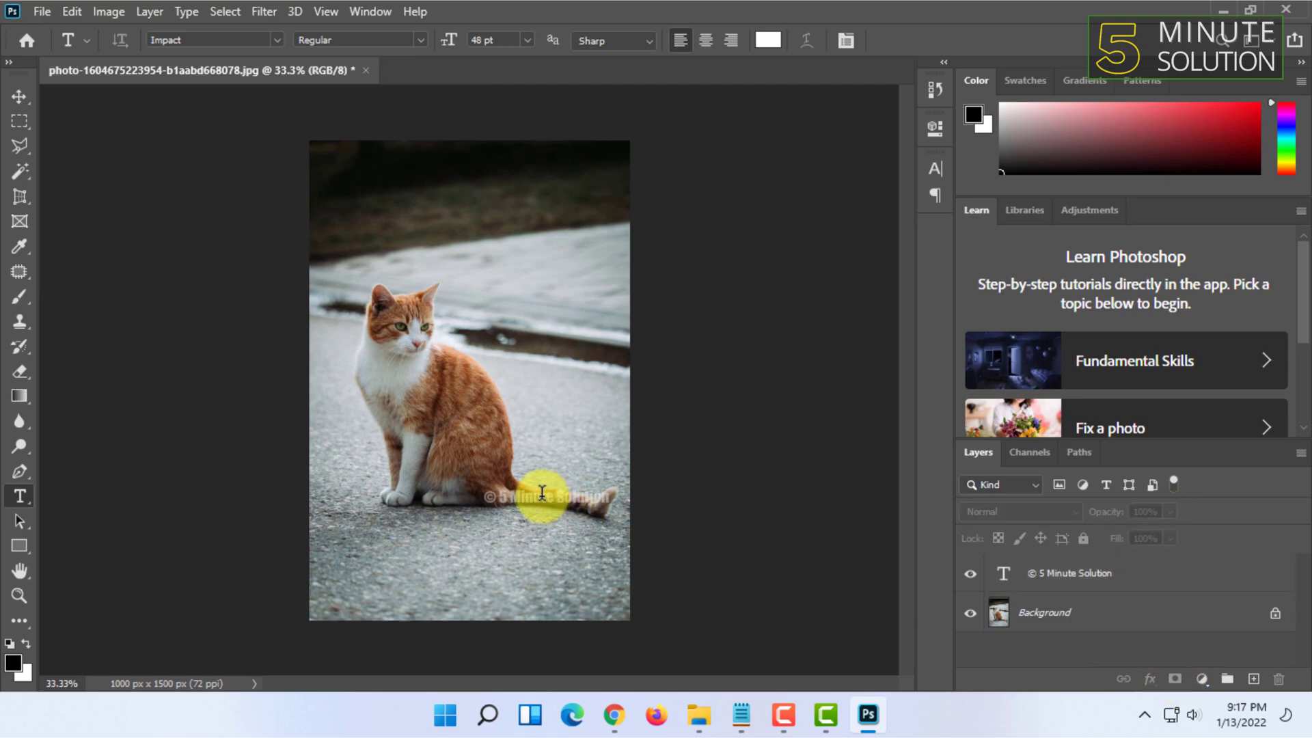
pyautogui.click(19, 97)
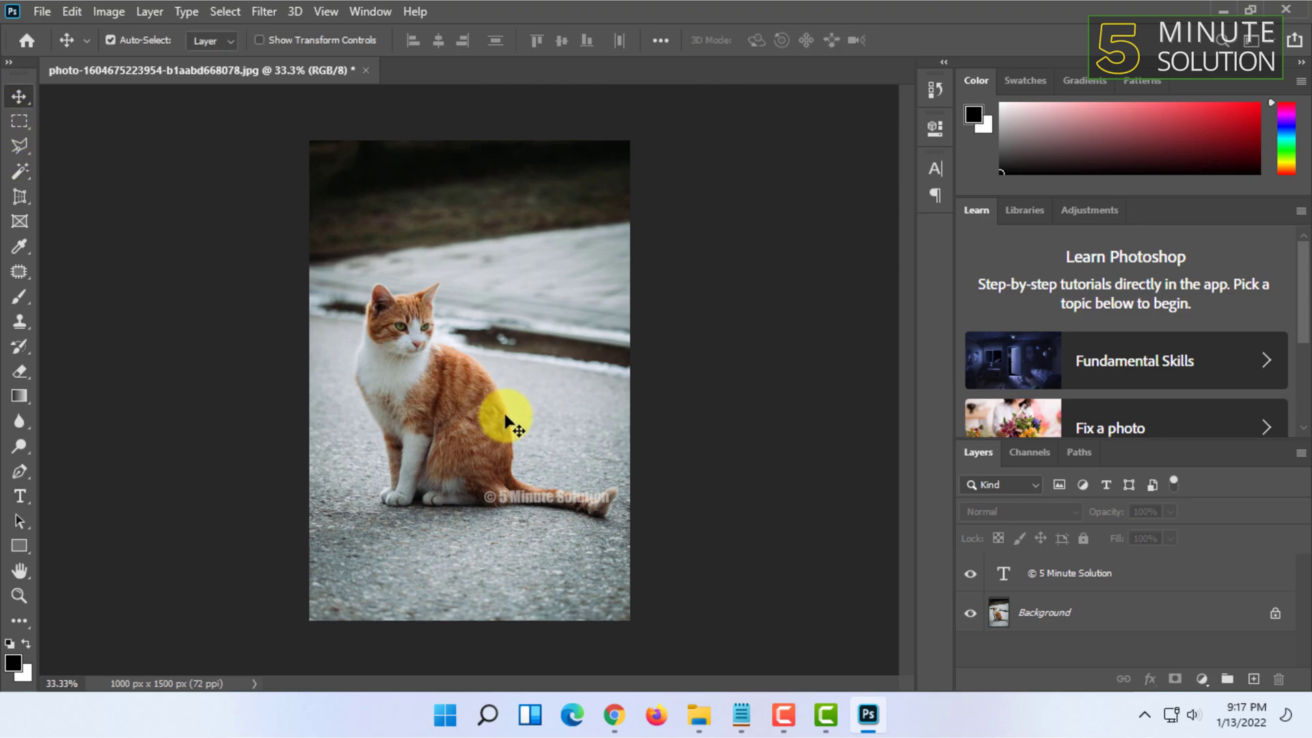